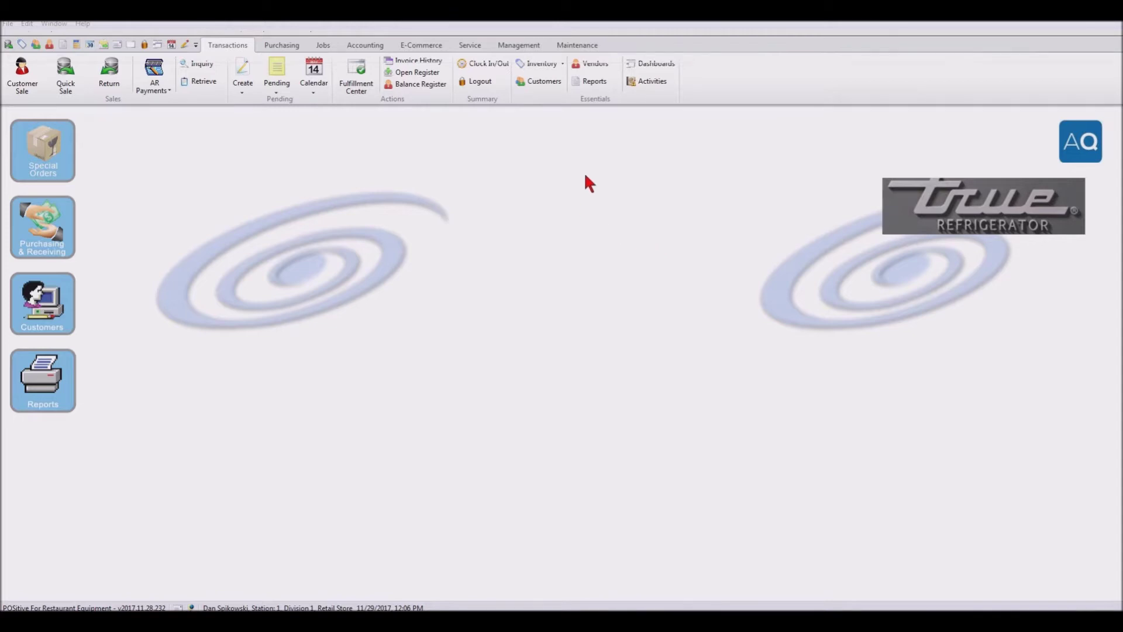
Step: Create a new service order for the customer in the second row of the customer list, without reusing the pending sales order
{"action": "left_click", "coordinate": [241, 69]}
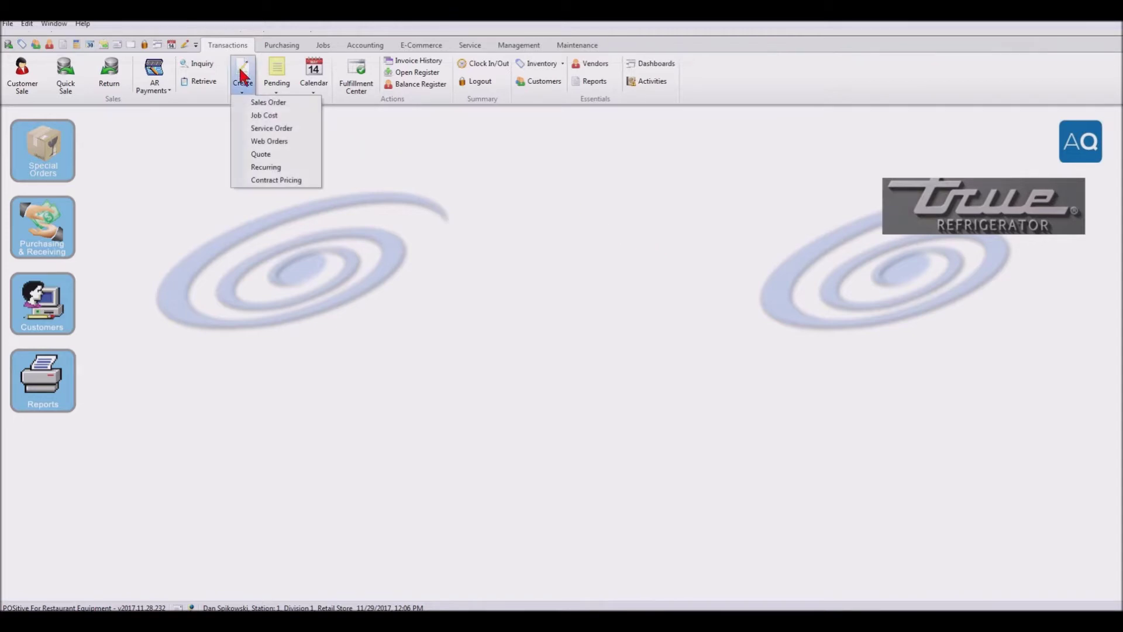
{"action": "left_click", "coordinate": [284, 128]}
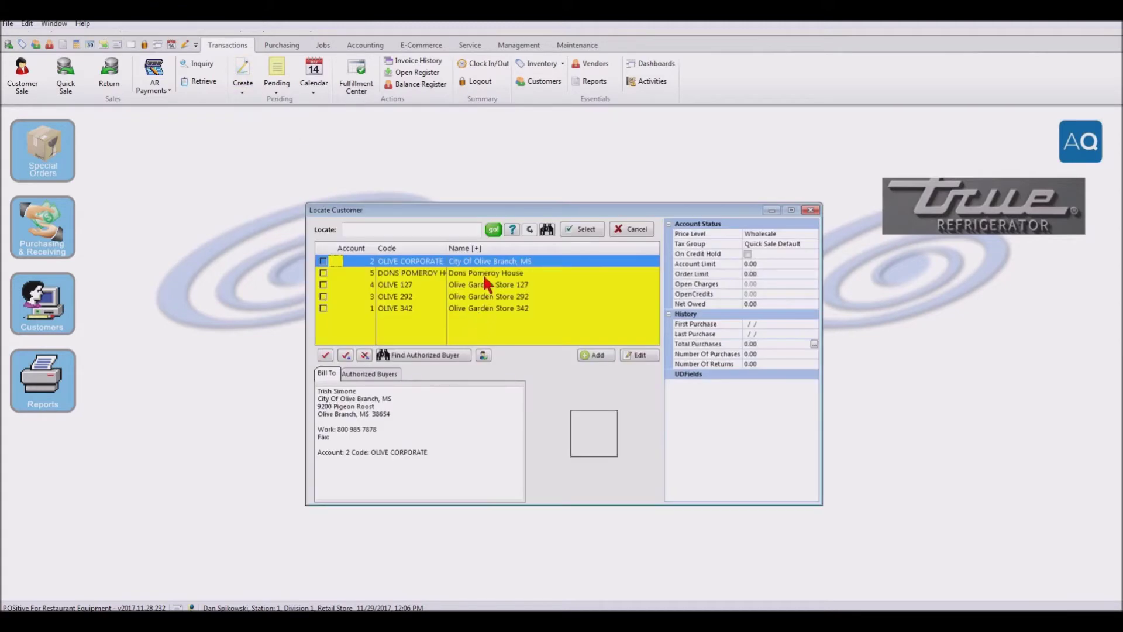
{"action": "left_click", "coordinate": [484, 273]}
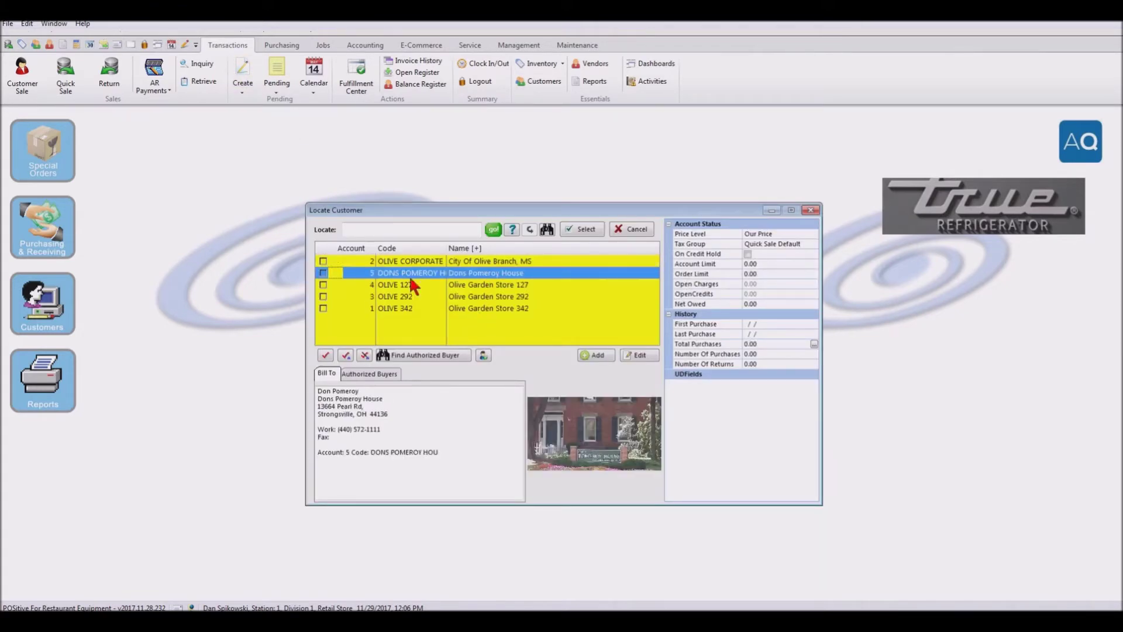
{"action": "left_click", "coordinate": [584, 229]}
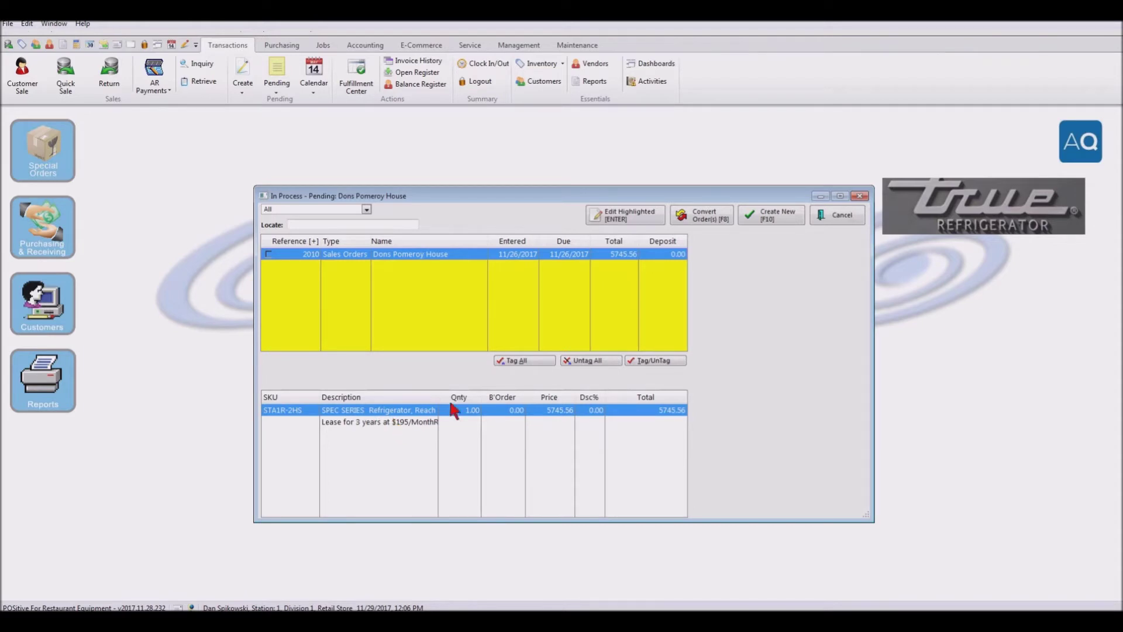
{"action": "left_click", "coordinate": [781, 212]}
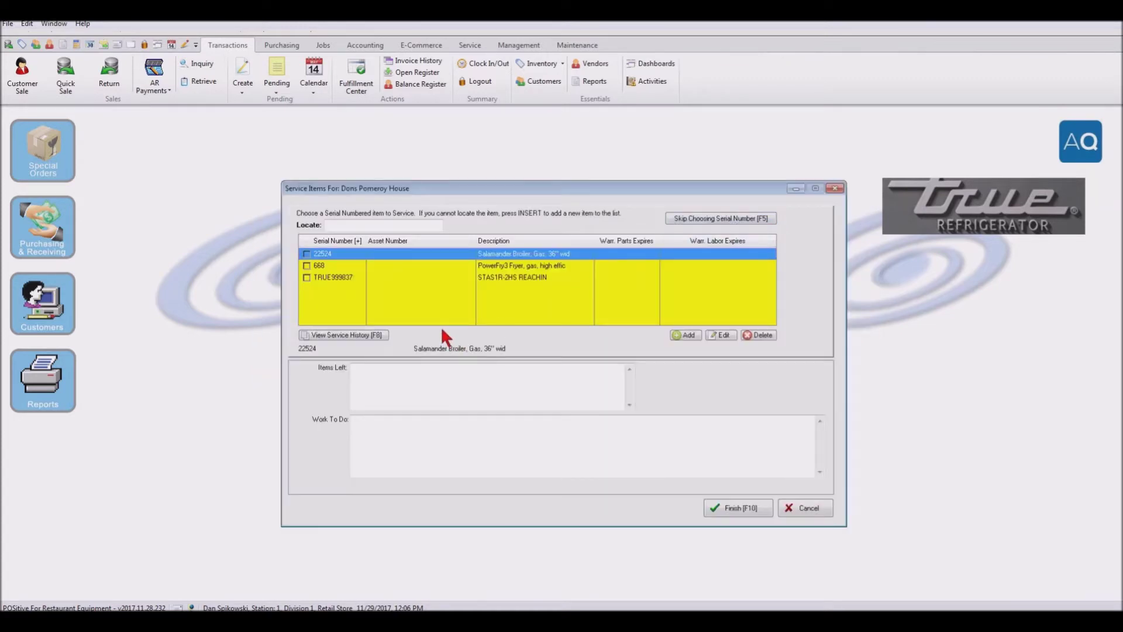
Step: Tag the STAS1R-2HS REACHIN unit as the customer's item to service
{"action": "left_click", "coordinate": [529, 278]}
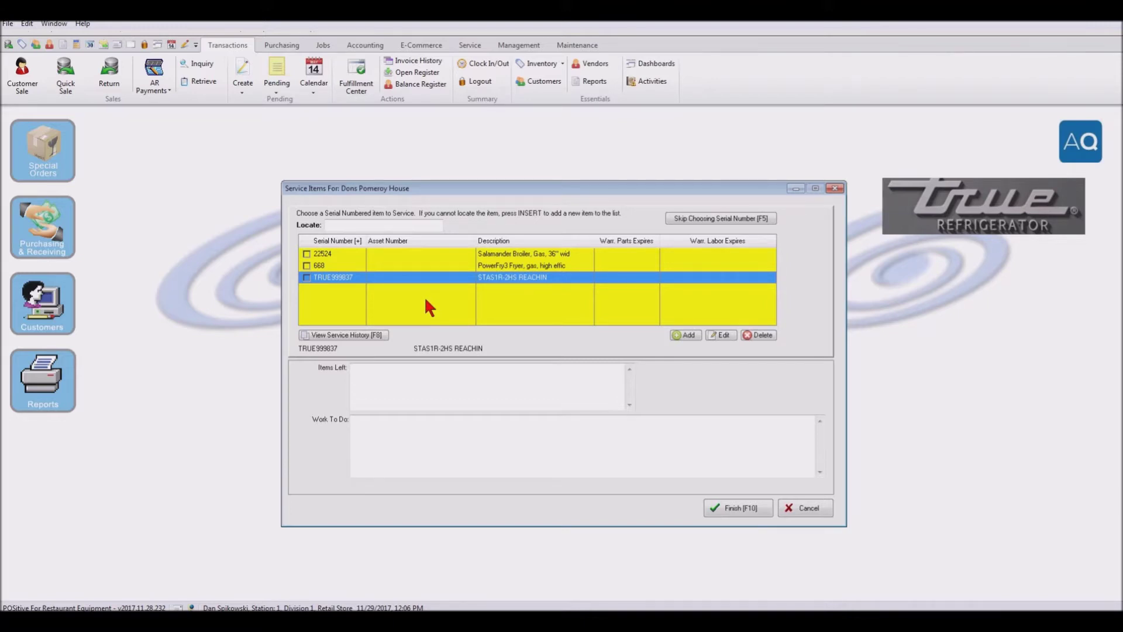
{"action": "left_click", "coordinate": [307, 278]}
{"action": "left_click", "coordinate": [686, 333]}
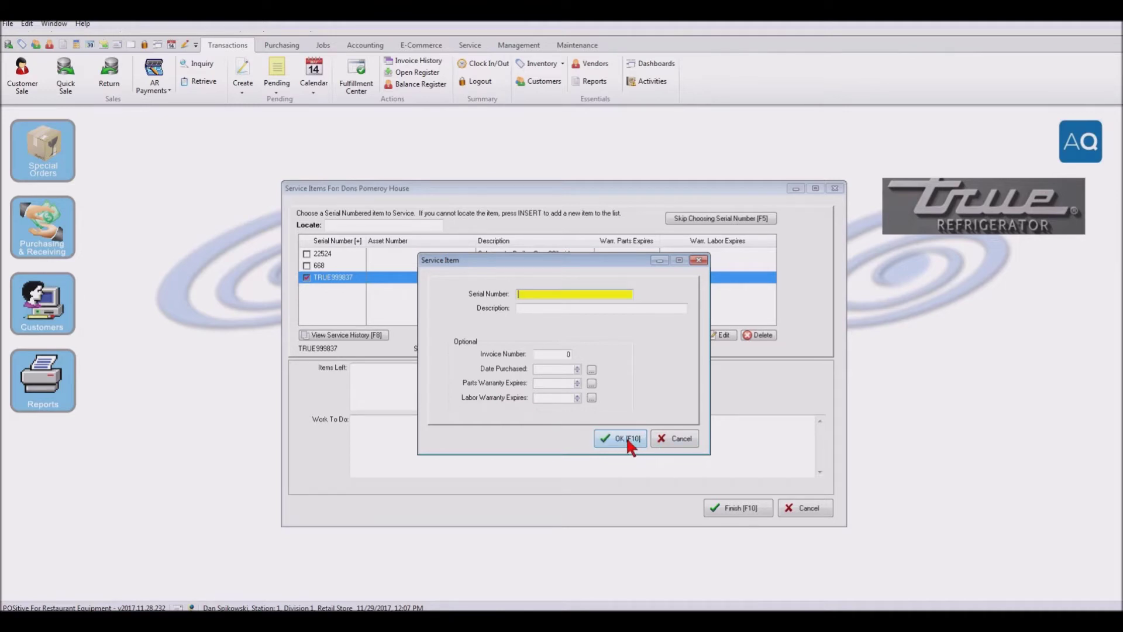
{"action": "left_click", "coordinate": [674, 438]}
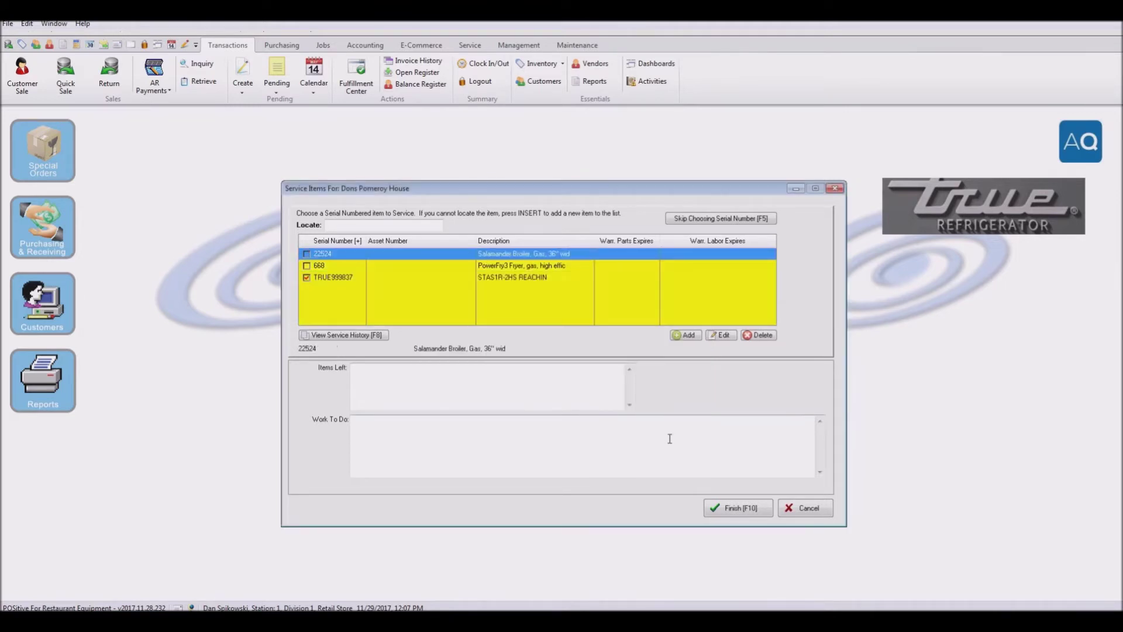
{"action": "left_click", "coordinate": [546, 276]}
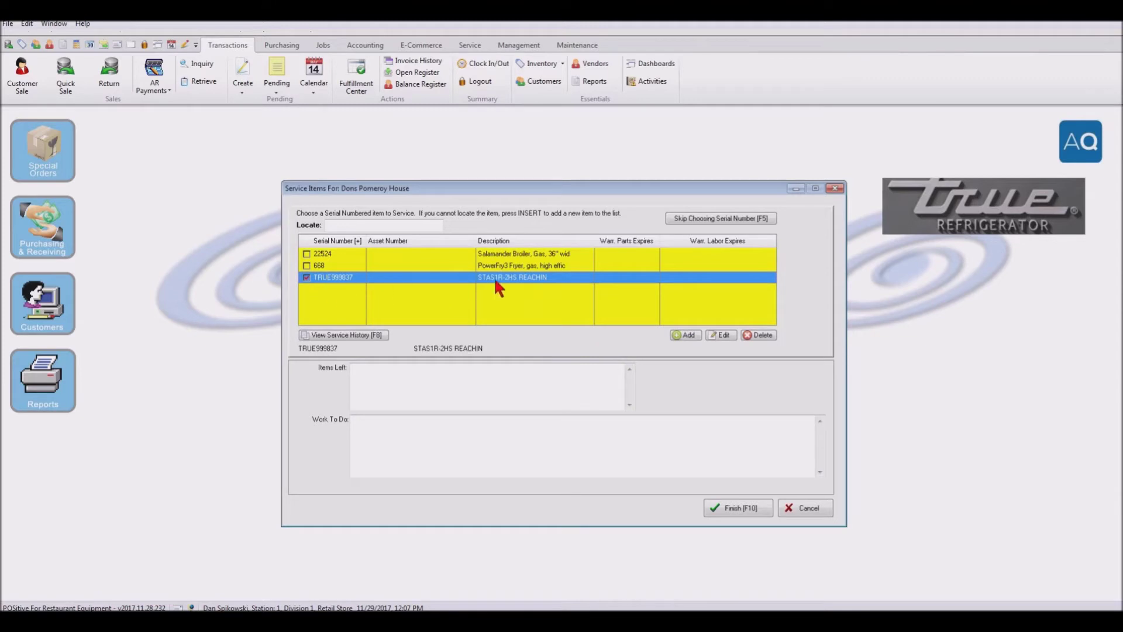
Step: Enter "Unit not working no cold air" as the work to do on the reach-in unit
{"action": "left_click", "coordinate": [381, 380]}
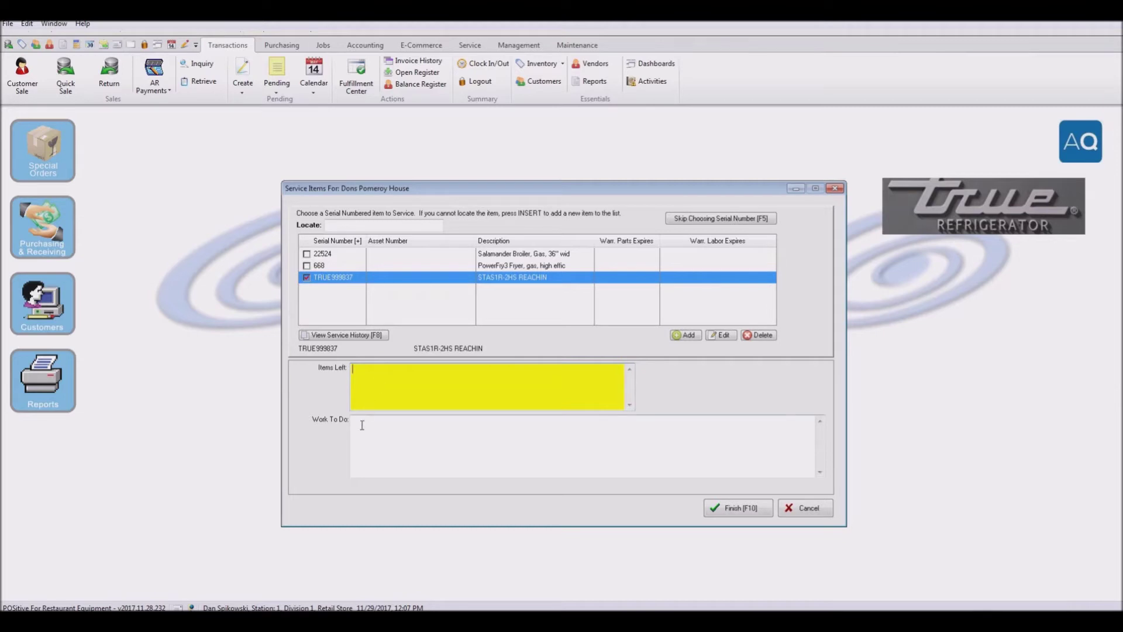
{"action": "left_click", "coordinate": [378, 437]}
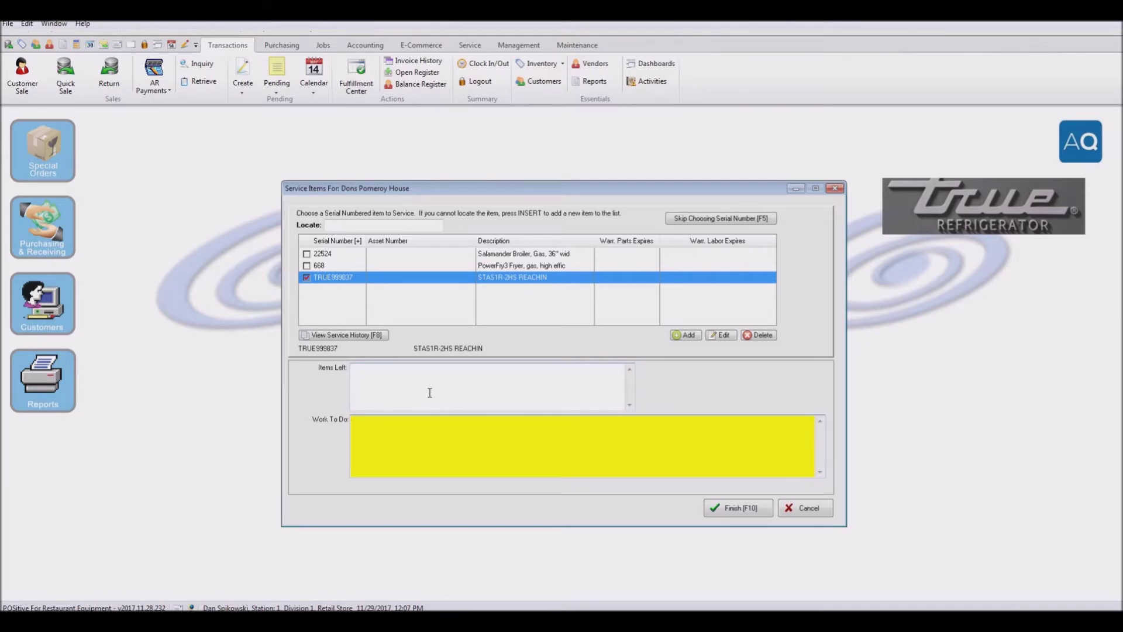
{"action": "type", "text": "Unit not working no cold air"}
Step: Accept the service item and use the highlighted shipping address for the service order
{"action": "left_click", "coordinate": [735, 507]}
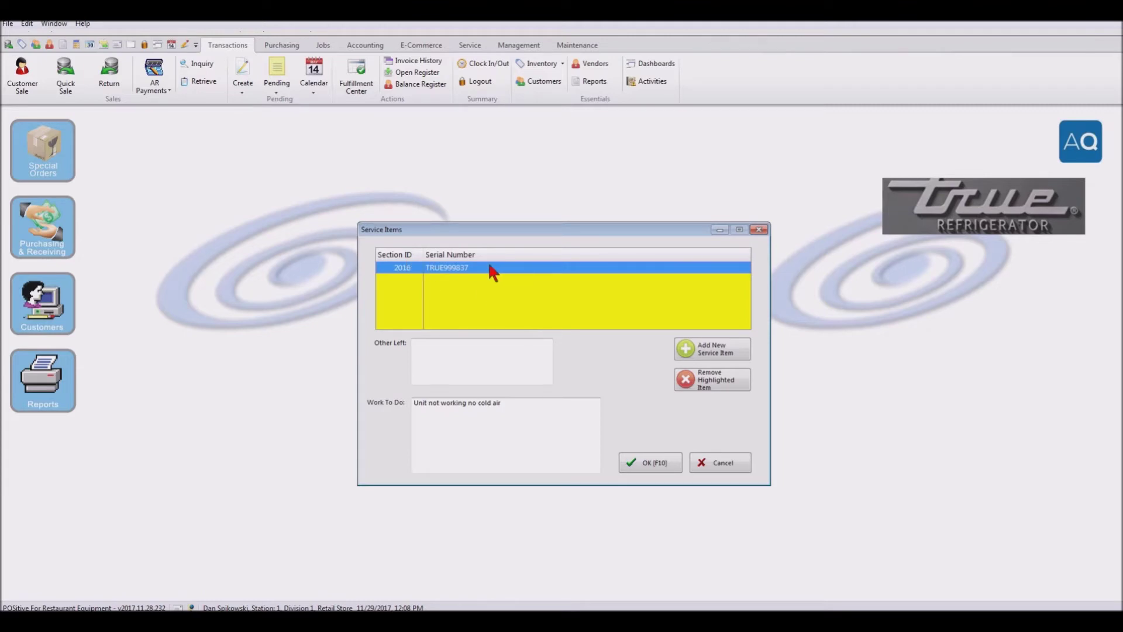
{"action": "left_click", "coordinate": [656, 464]}
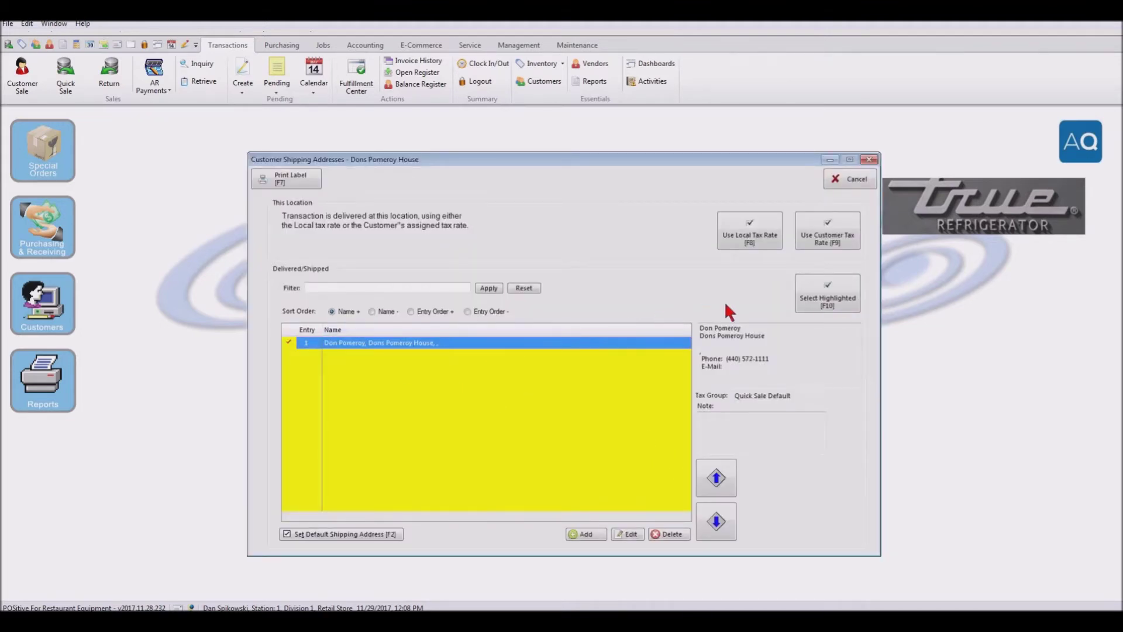
{"action": "left_click", "coordinate": [826, 301]}
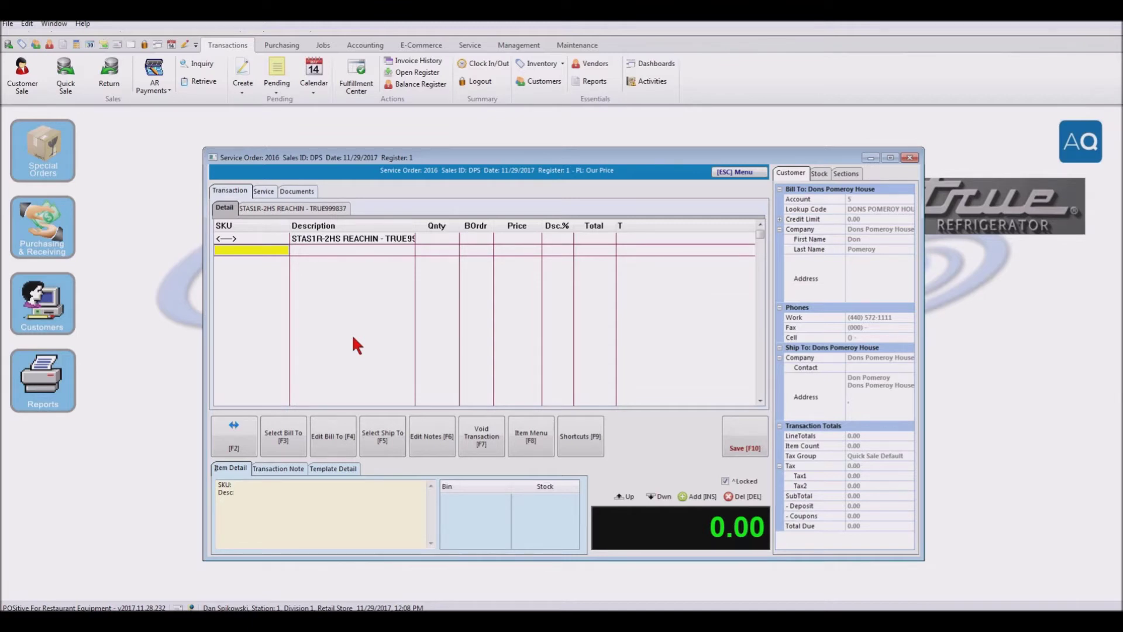
Step: Look up items matching TRUE and add the TRUE 874532 condensing unit compressor and the TRUE980754 evaporator coil to the order
{"action": "type", "text": "TRUE"}
{"action": "key", "text": "Return"}
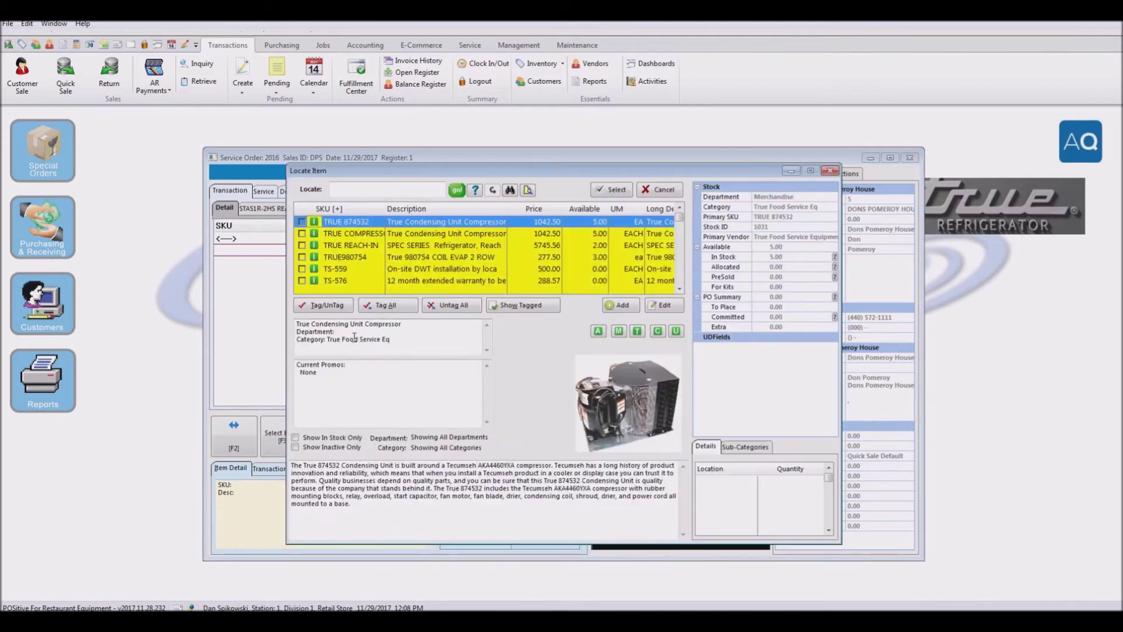
{"action": "left_click", "coordinate": [302, 222]}
{"action": "left_click", "coordinate": [302, 257]}
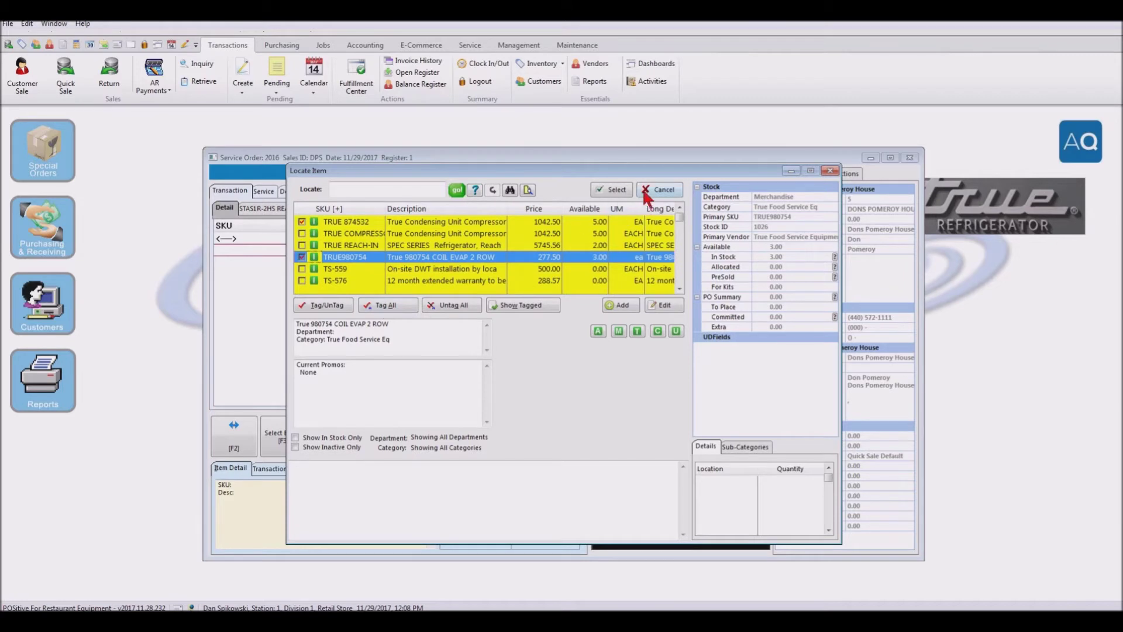
{"action": "left_click", "coordinate": [614, 190]}
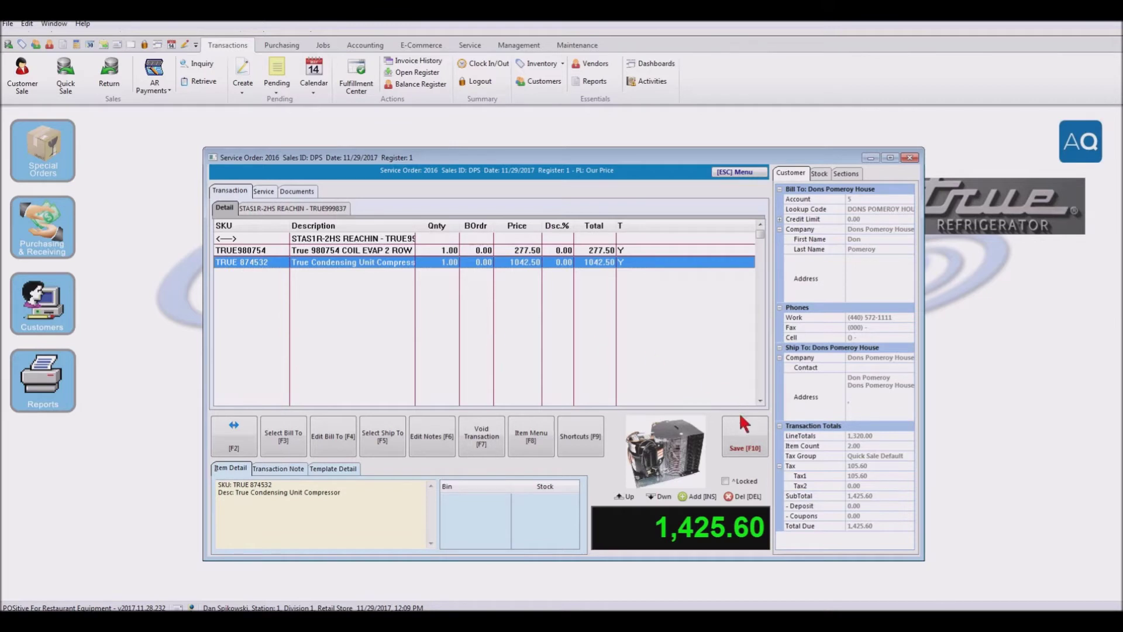
Step: Save the service order with its purchase order number and a due date of November 29, 2017, without applying a payment
{"action": "left_click", "coordinate": [744, 439]}
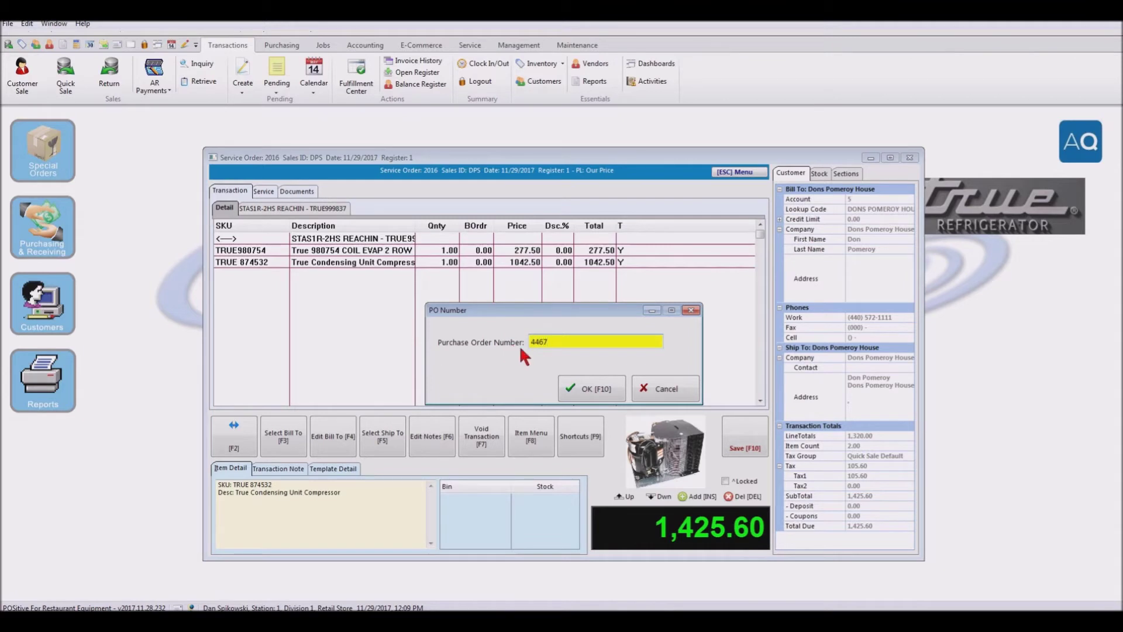
{"action": "left_click", "coordinate": [599, 390]}
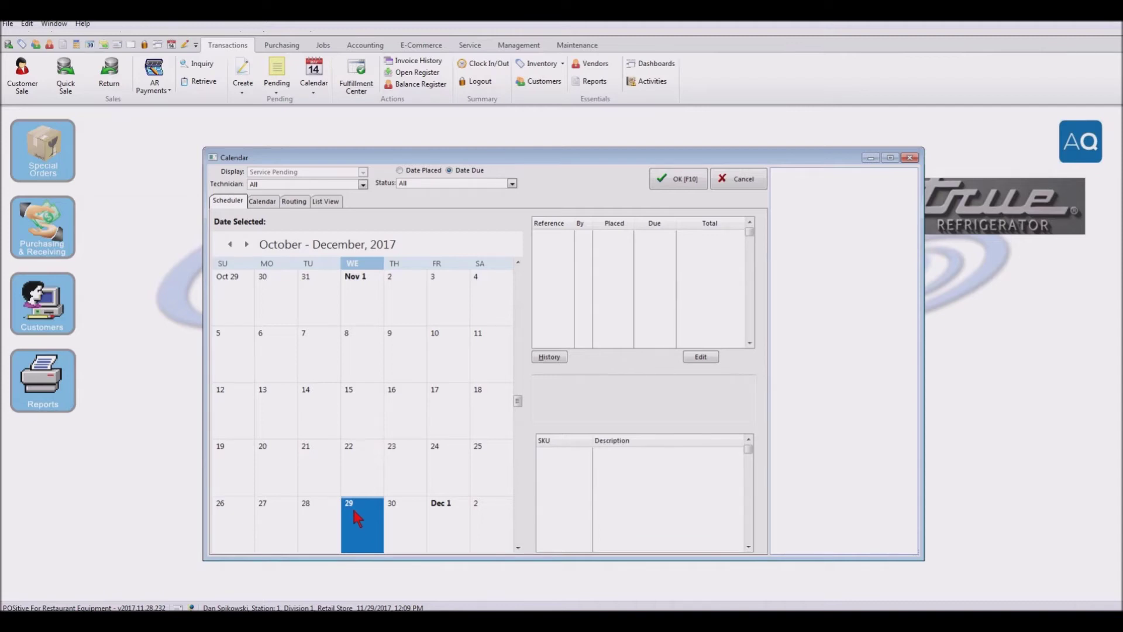
{"action": "left_click", "coordinate": [680, 179]}
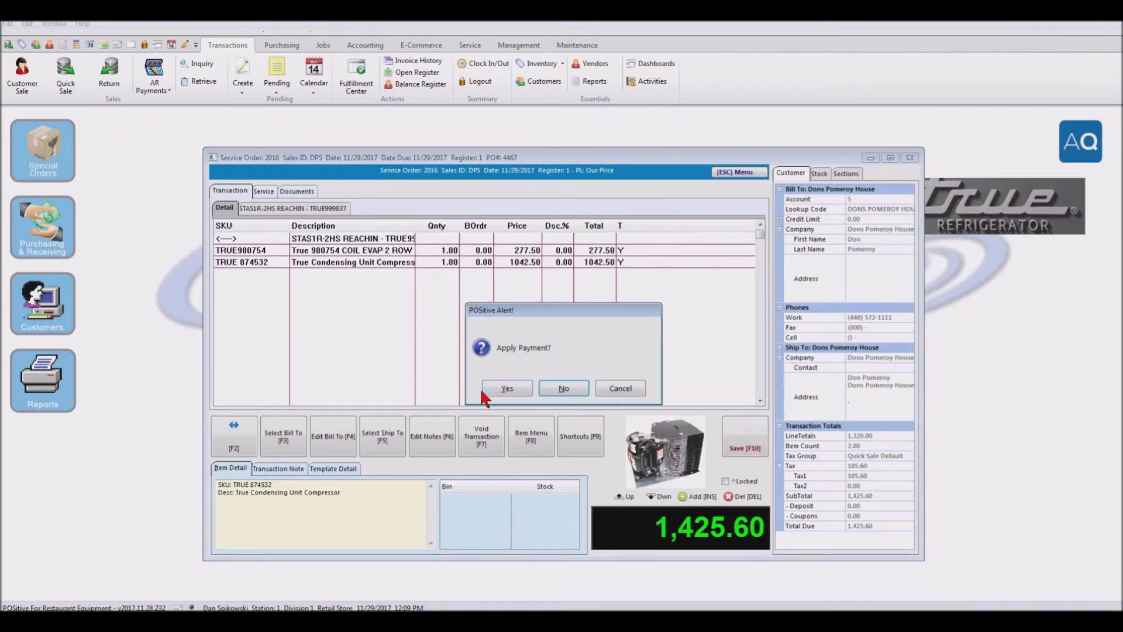
{"action": "left_click", "coordinate": [563, 390]}
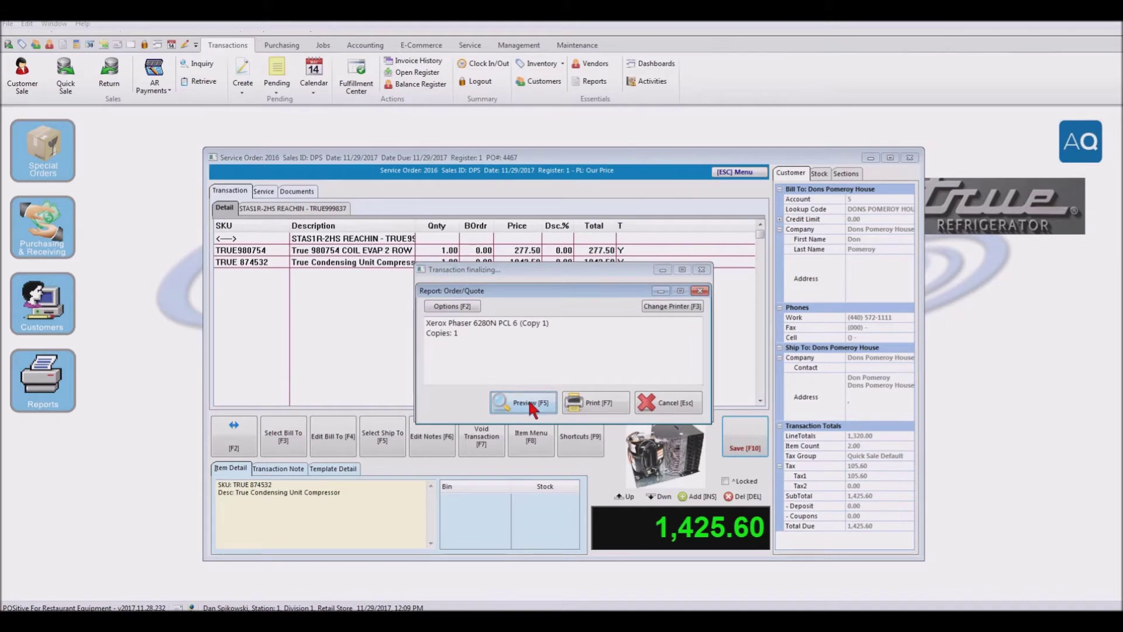
Step: Preview the service order report with costs hidden, review its line items, and finish the transaction
{"action": "left_click", "coordinate": [518, 402]}
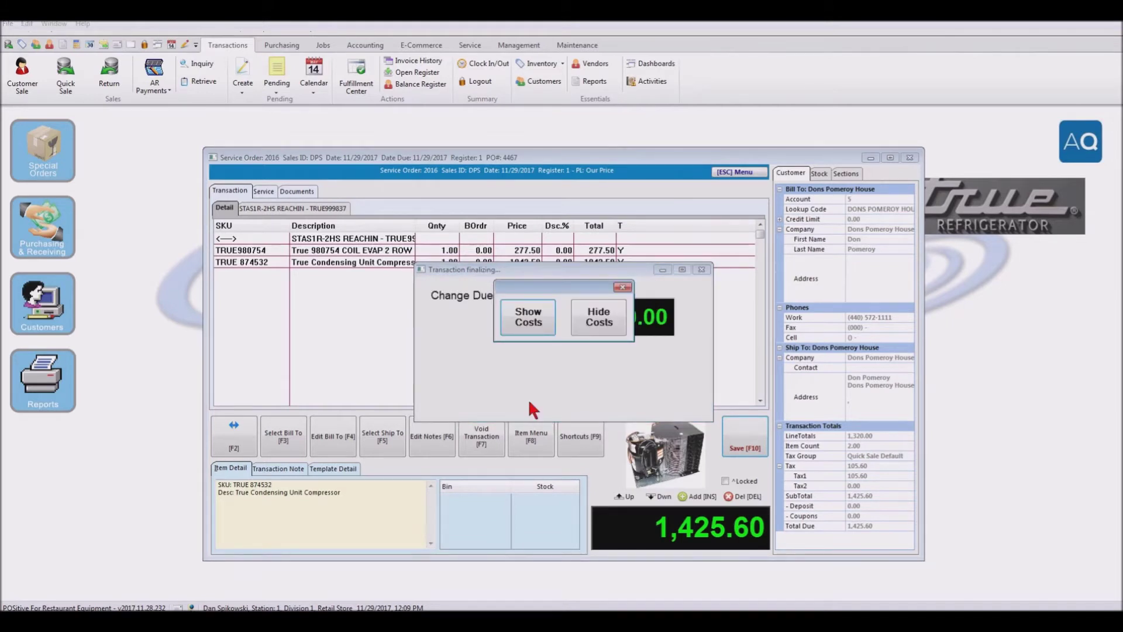
{"action": "left_click", "coordinate": [598, 316]}
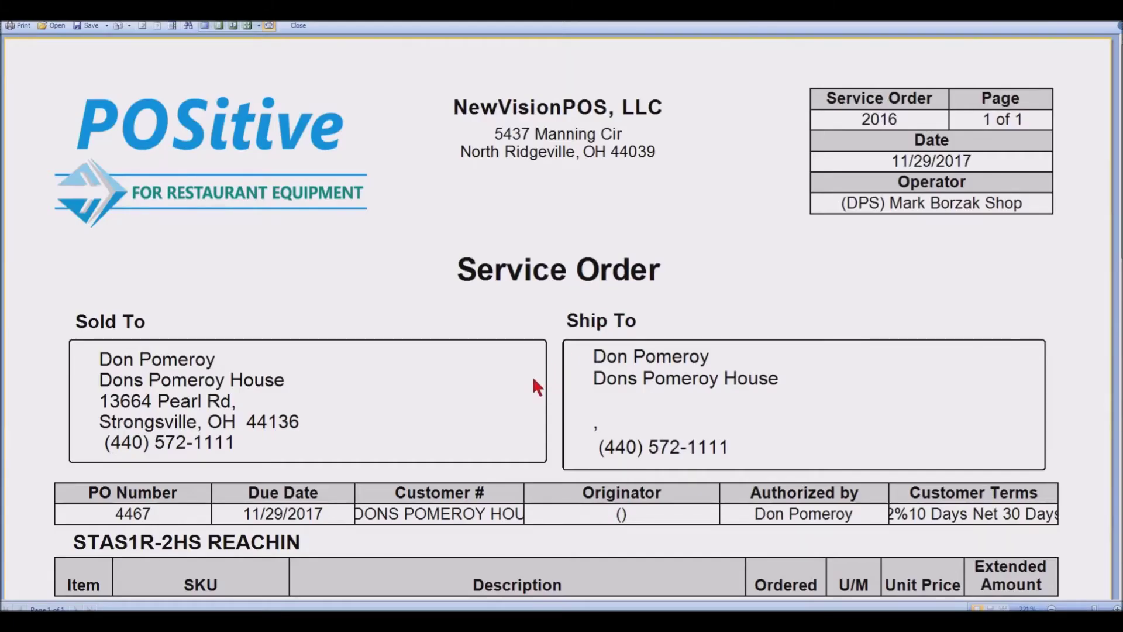
{"action": "scroll", "coordinate": [530, 386], "scroll_direction": "down", "scroll_amount": 3}
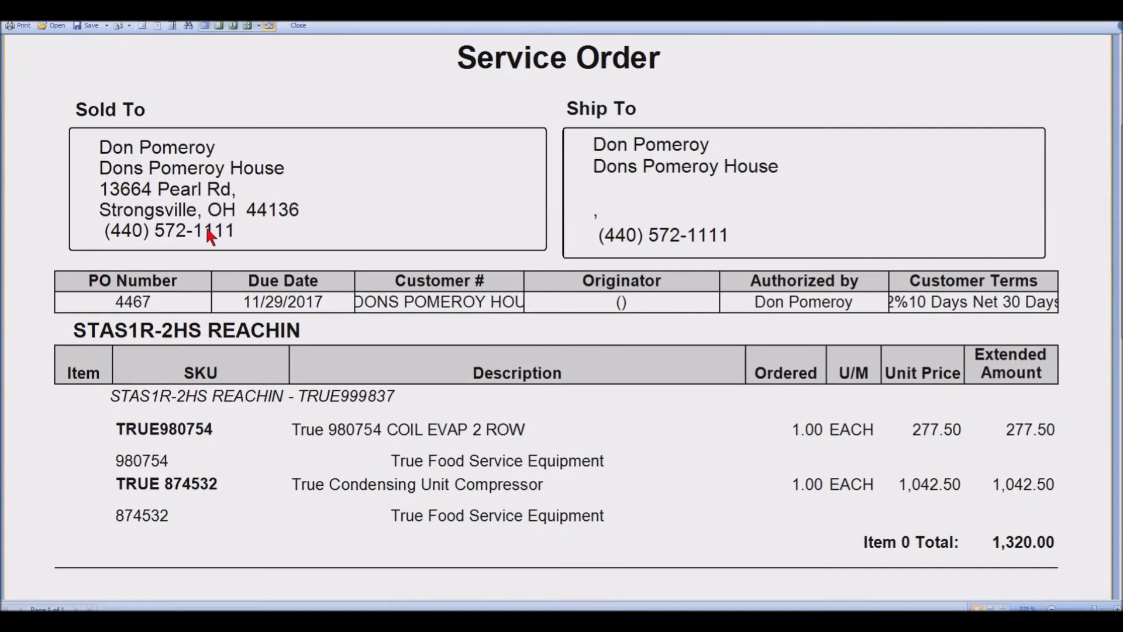
{"action": "scroll", "coordinate": [460, 341], "scroll_direction": "down", "scroll_amount": 1}
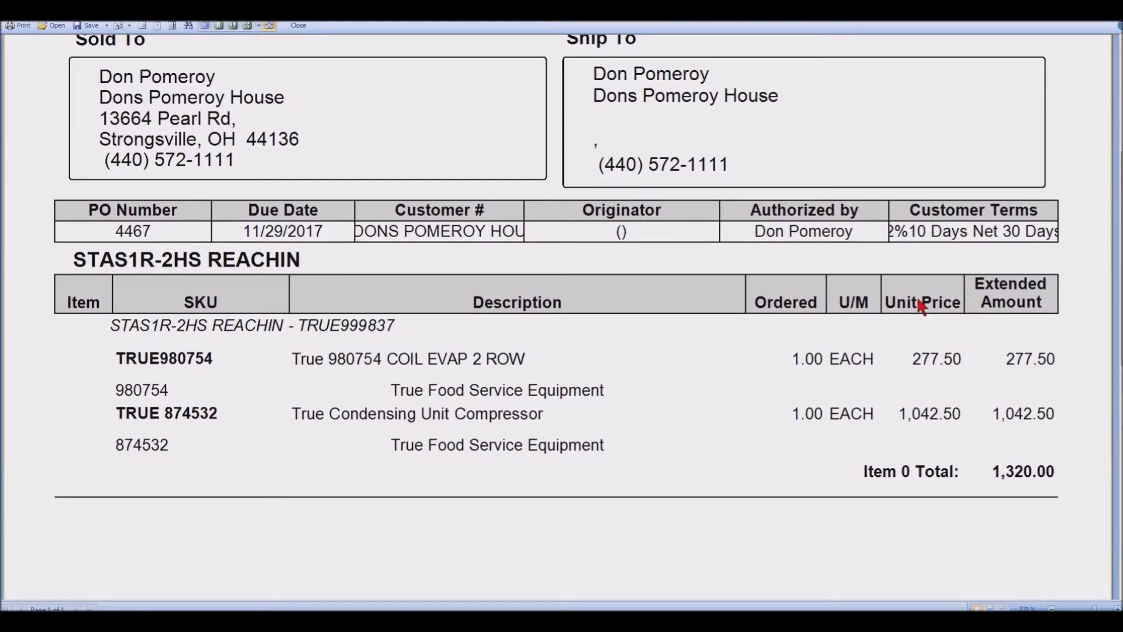
{"action": "left_click", "coordinate": [1119, 26]}
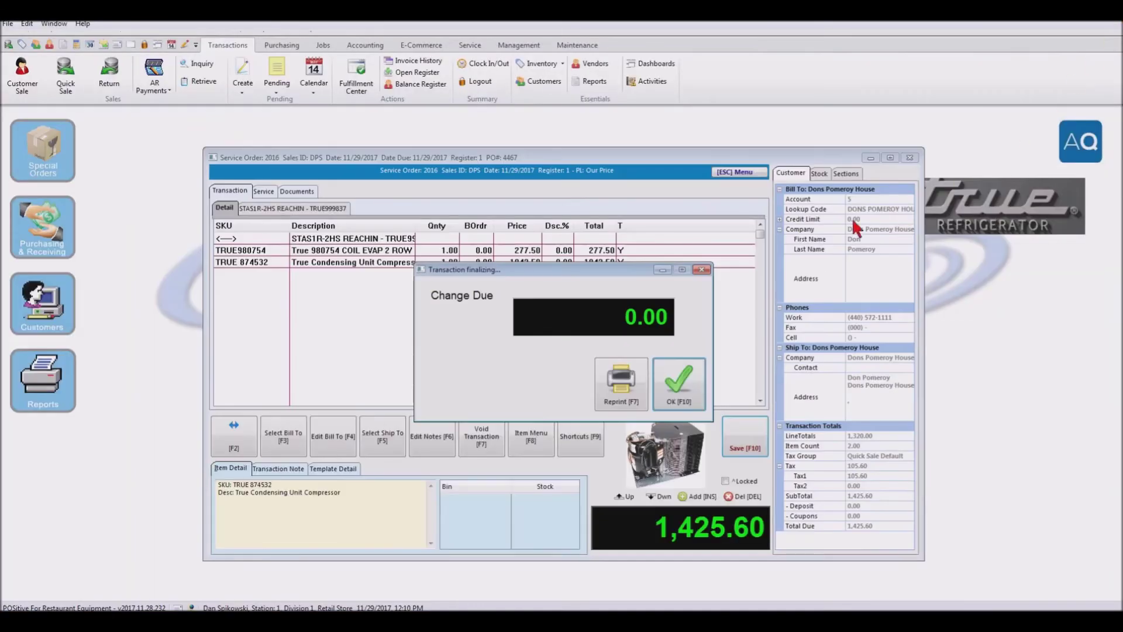
{"action": "left_click", "coordinate": [679, 386]}
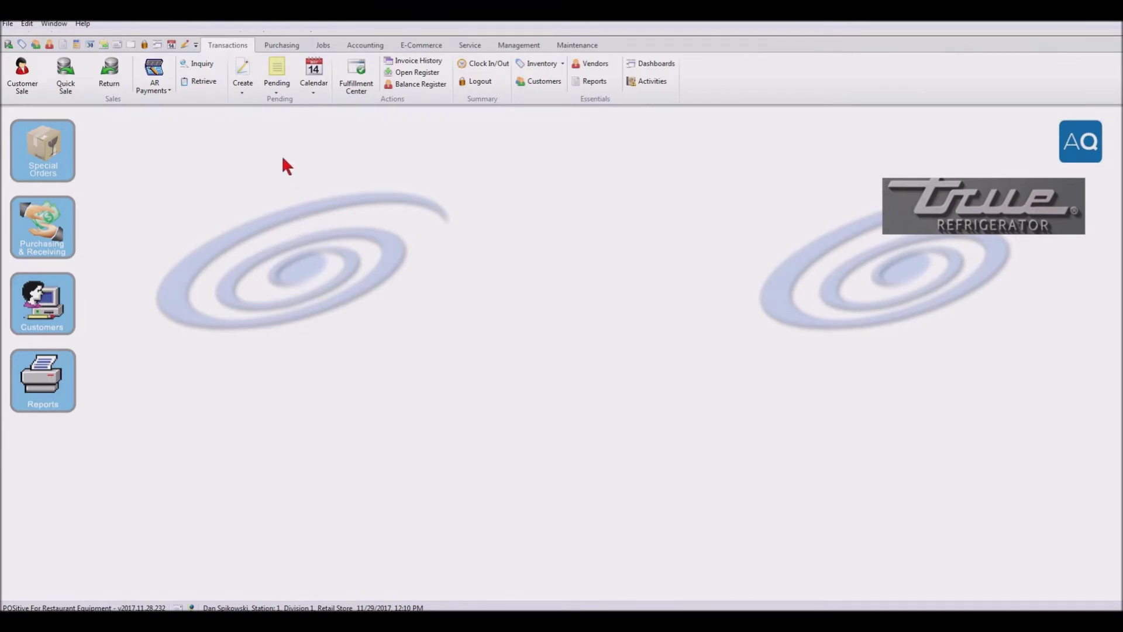
Step: Reopen the customer's pending service order for editing
{"action": "left_click", "coordinate": [279, 73]}
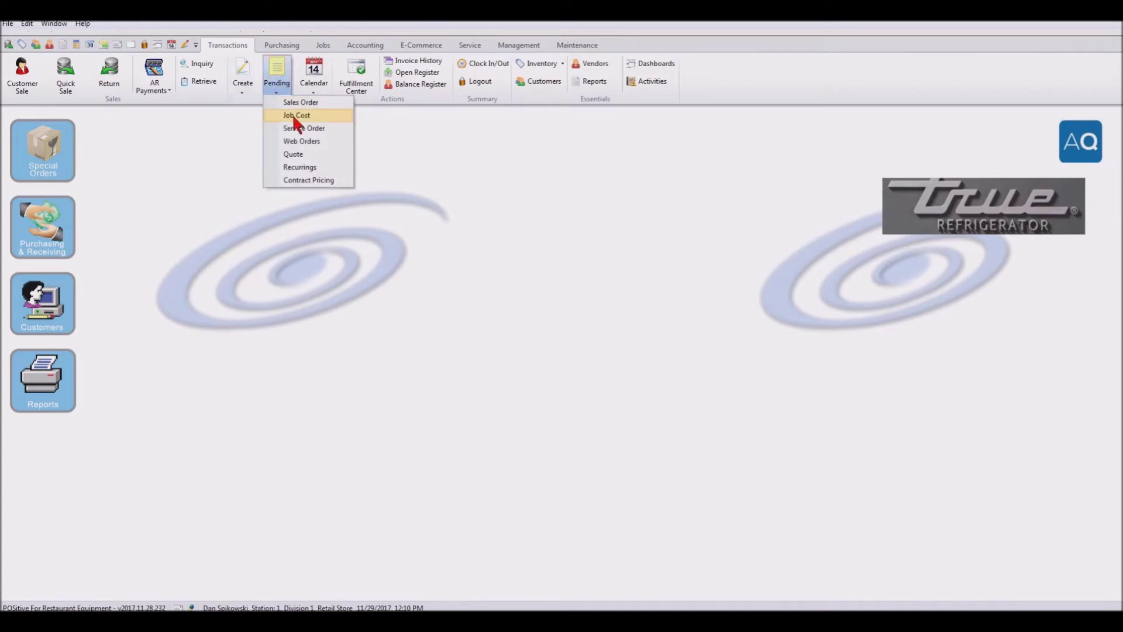
{"action": "left_click", "coordinate": [370, 170]}
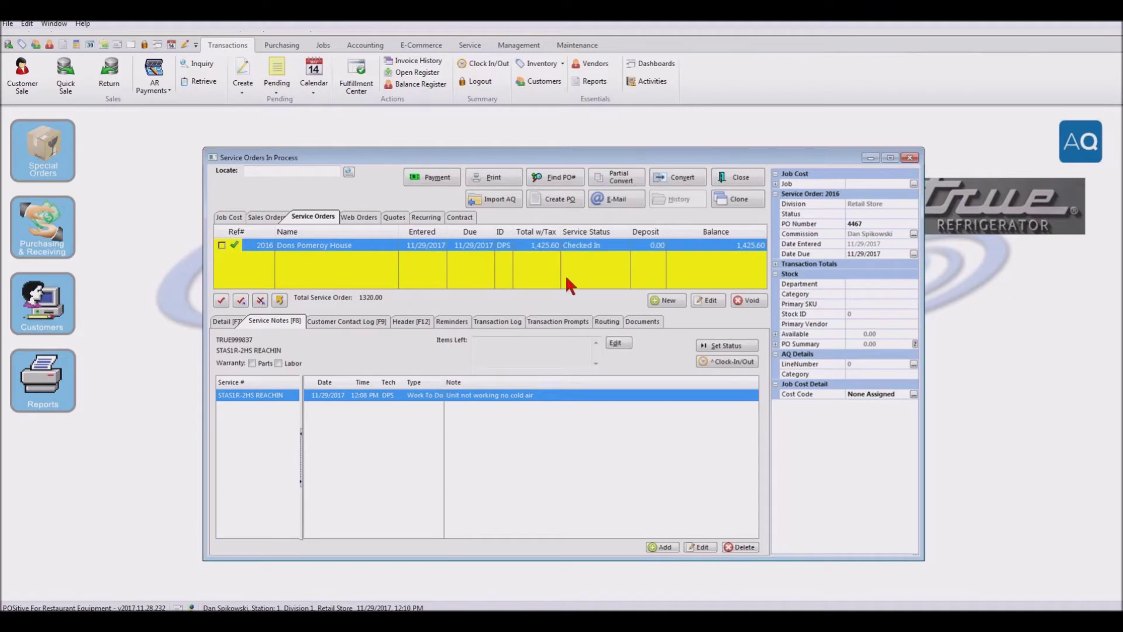
{"action": "left_click", "coordinate": [710, 301]}
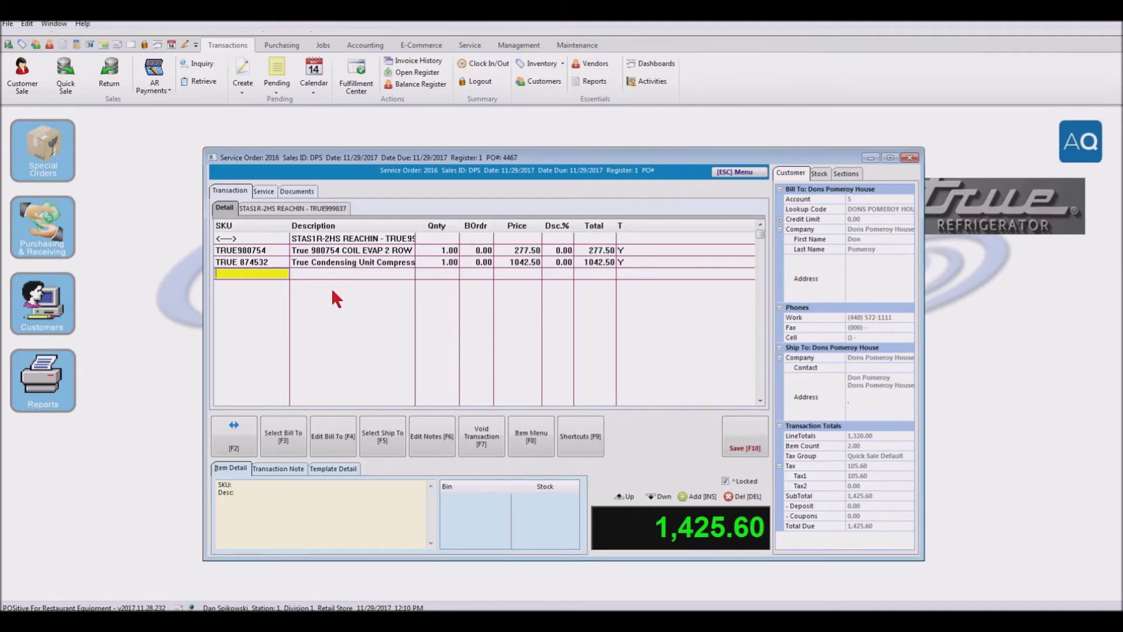
Step: Remove the TRUE980754 coil line from the service order and add the SOS serviceman-on-site item
{"action": "left_click", "coordinate": [247, 253]}
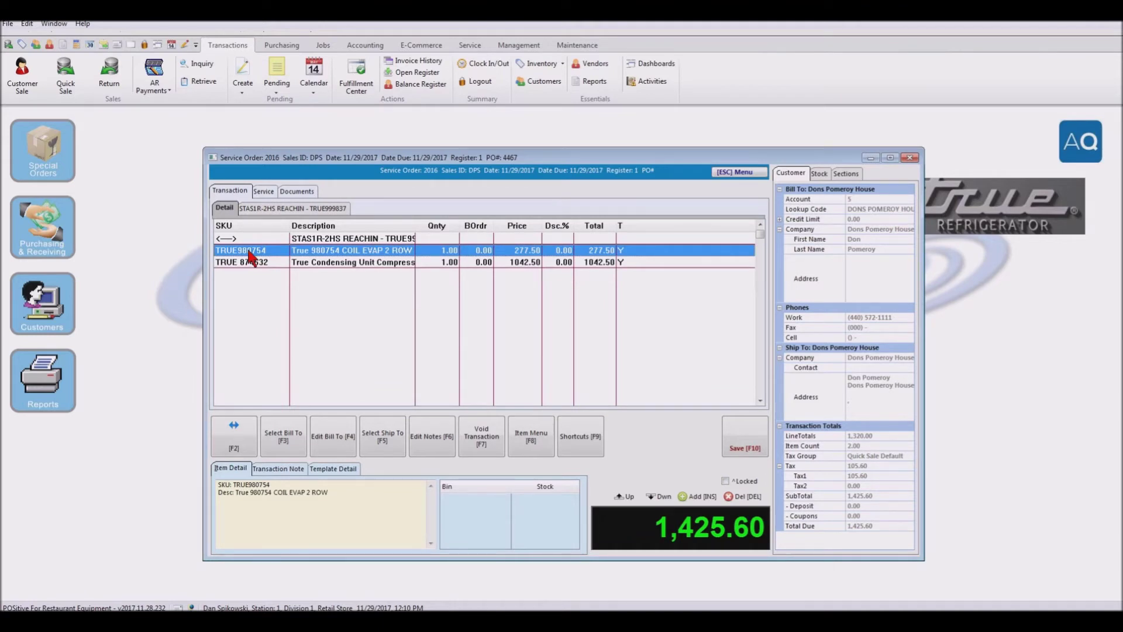
{"action": "key", "text": "Delete"}
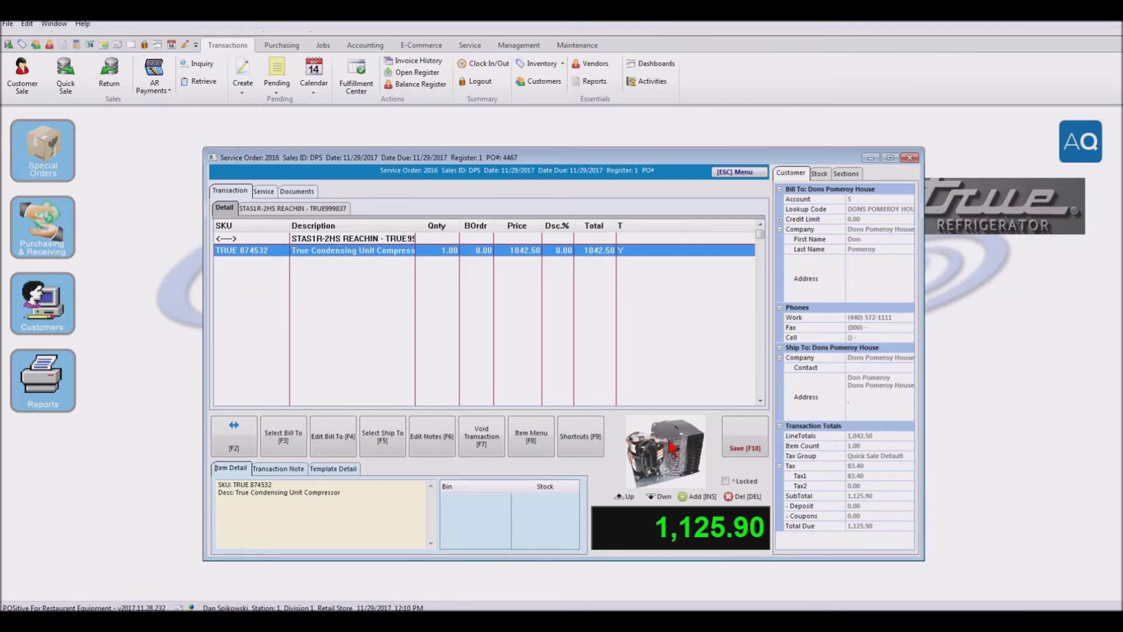
{"action": "key", "text": "Down"}
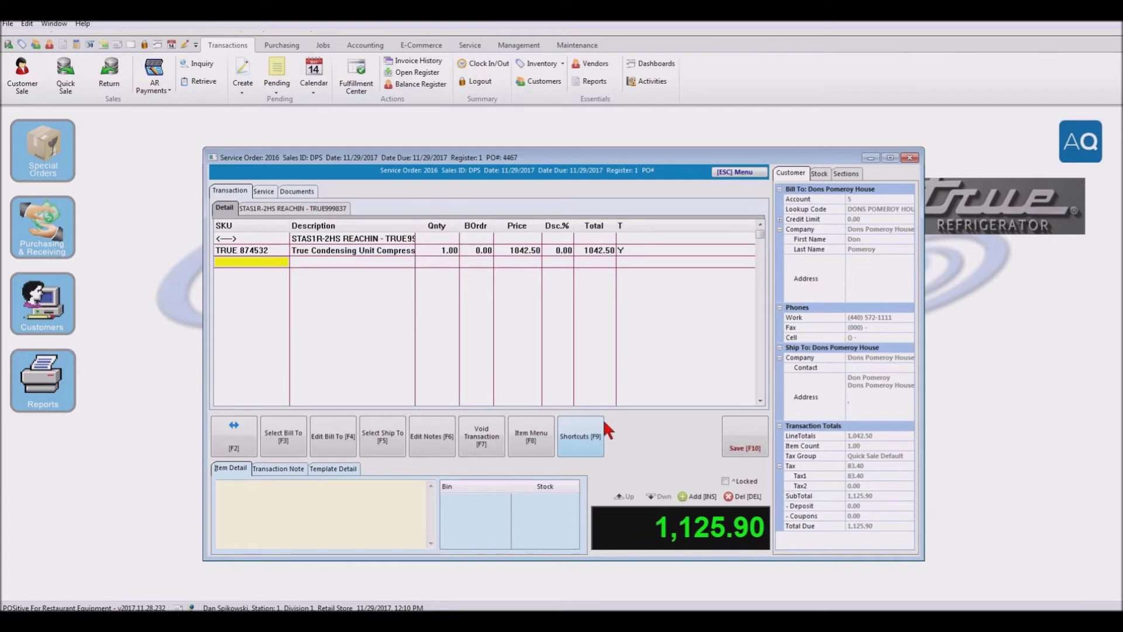
{"action": "type", "text": "SOS"}
{"action": "key", "text": "Return"}
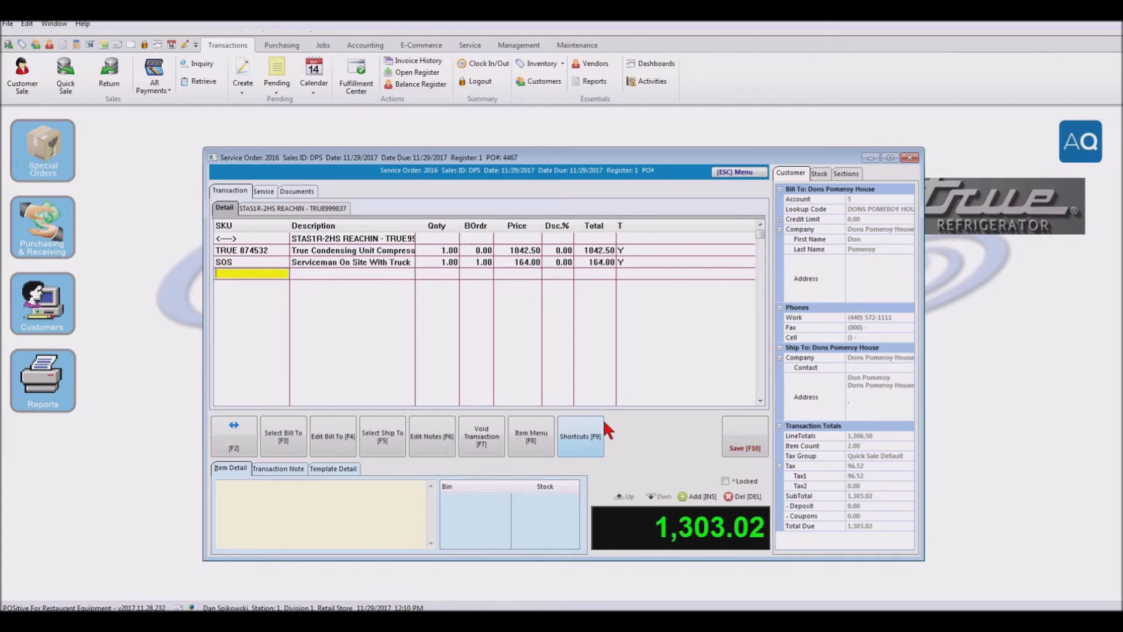
Step: Set the quantity of the SOS serviceman-on-site line to 3.5
{"action": "left_click", "coordinate": [375, 262]}
{"action": "left_click", "coordinate": [375, 262]}
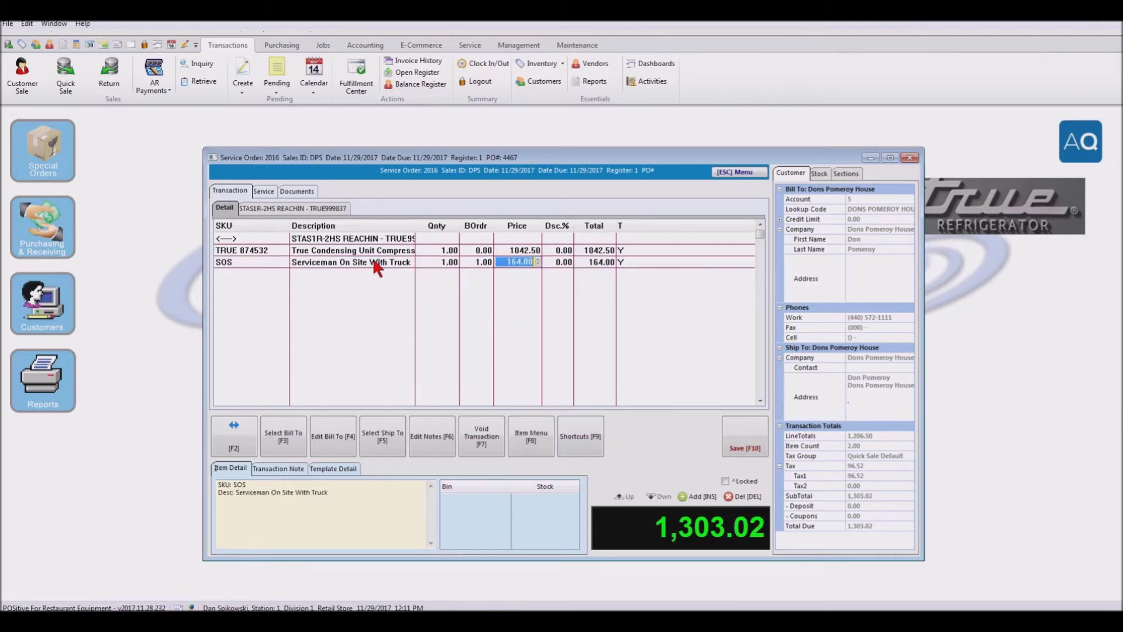
{"action": "left_click", "coordinate": [449, 264]}
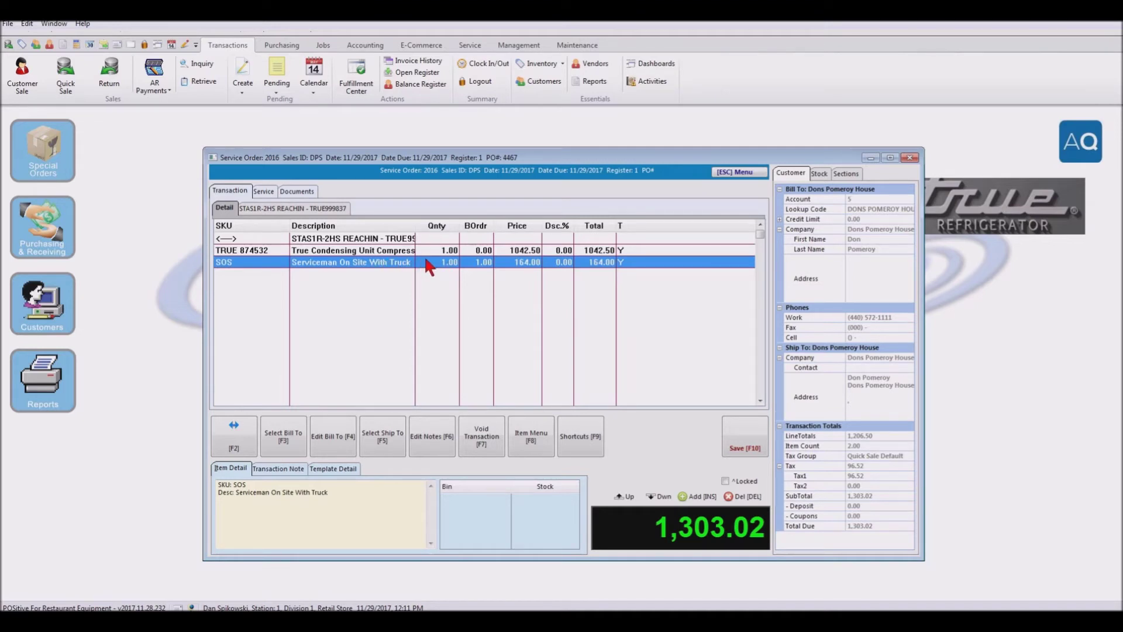
{"action": "left_click", "coordinate": [386, 261]}
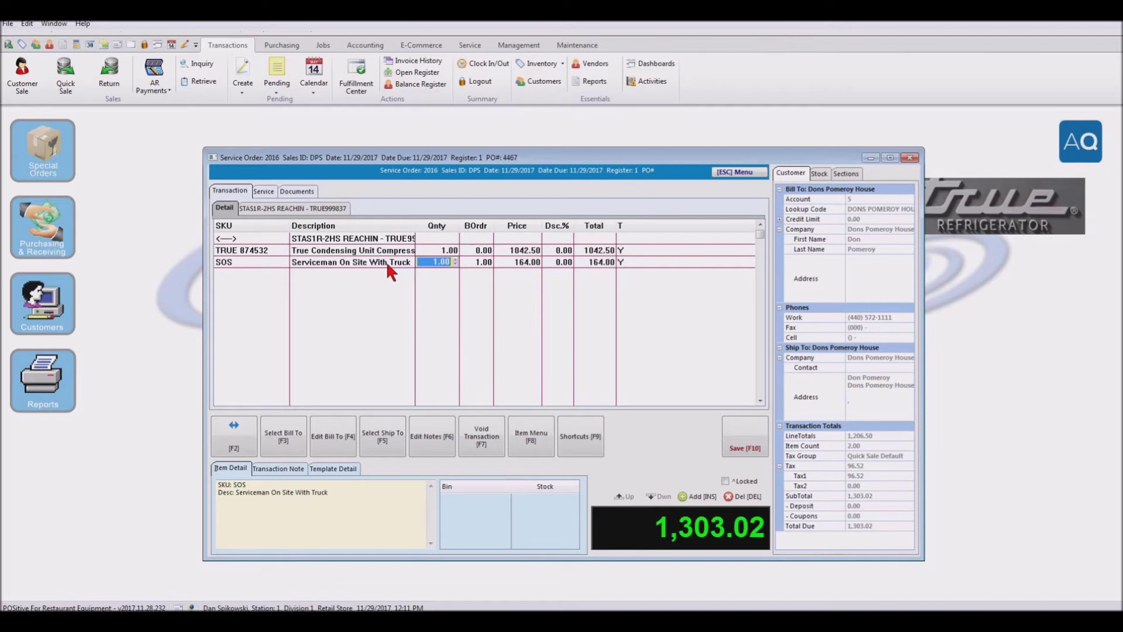
{"action": "type", "text": "3.5"}
{"action": "key", "text": "Return"}
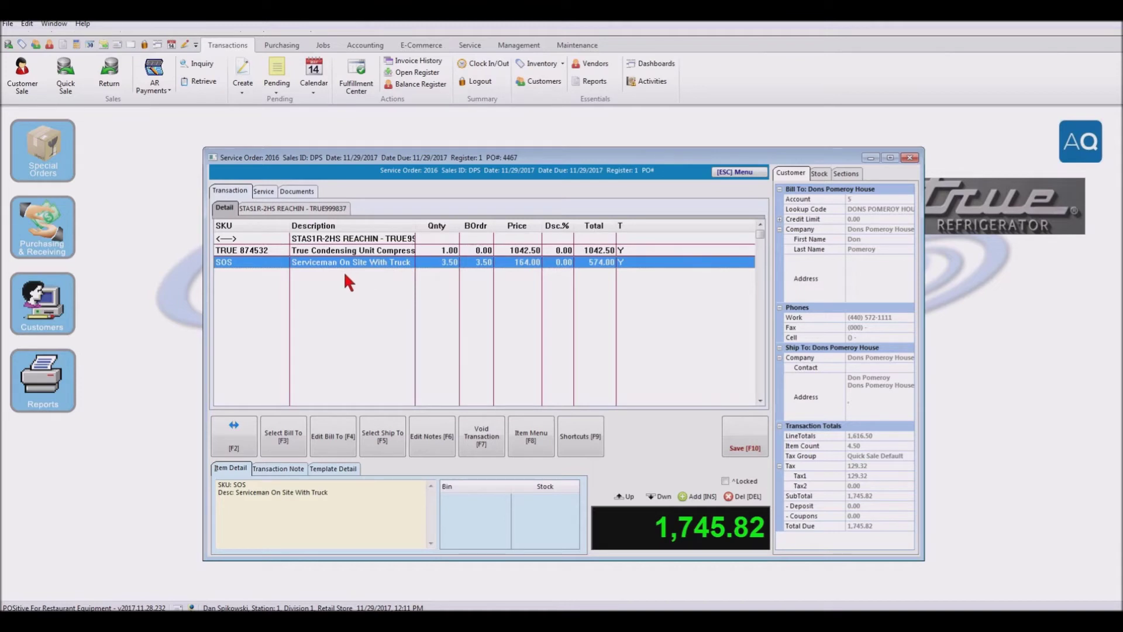
Step: Add the TRUCK 235 travel time item with the description "travel both ways" and a quantity of 2
{"action": "key", "text": "Down"}
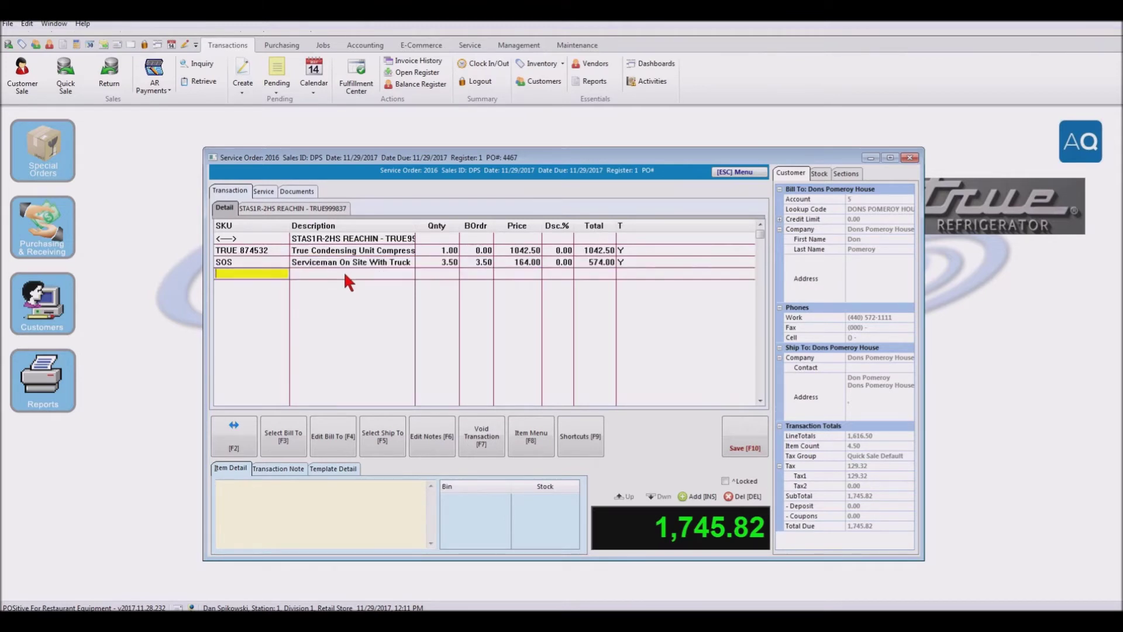
{"action": "type", "text": "TRUCK"}
{"action": "key", "text": "Return"}
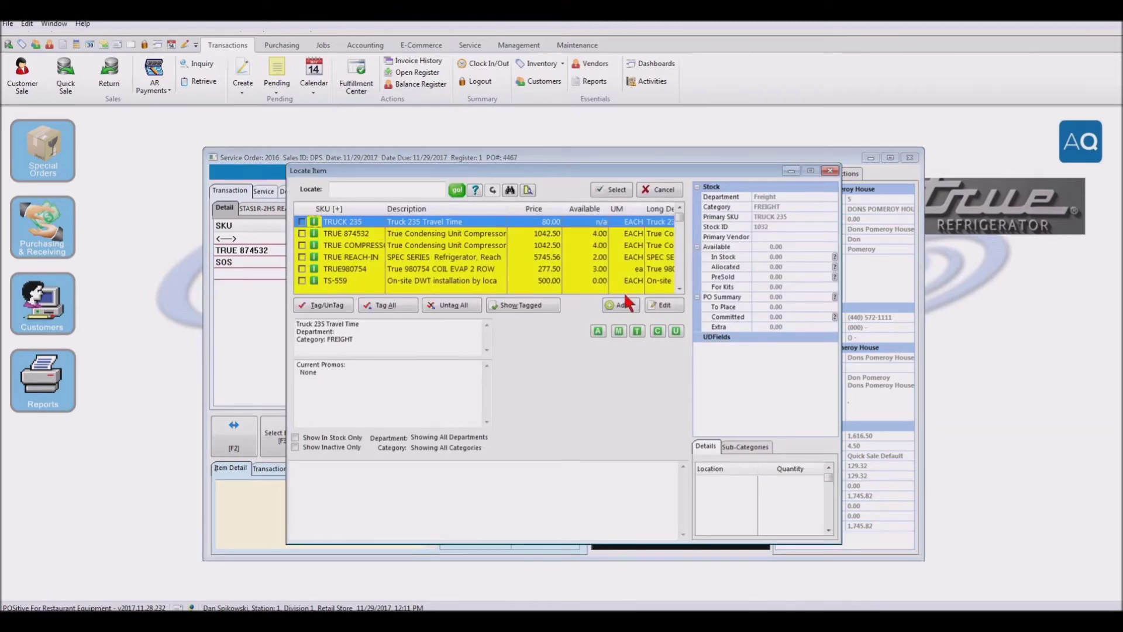
{"action": "left_click", "coordinate": [612, 187]}
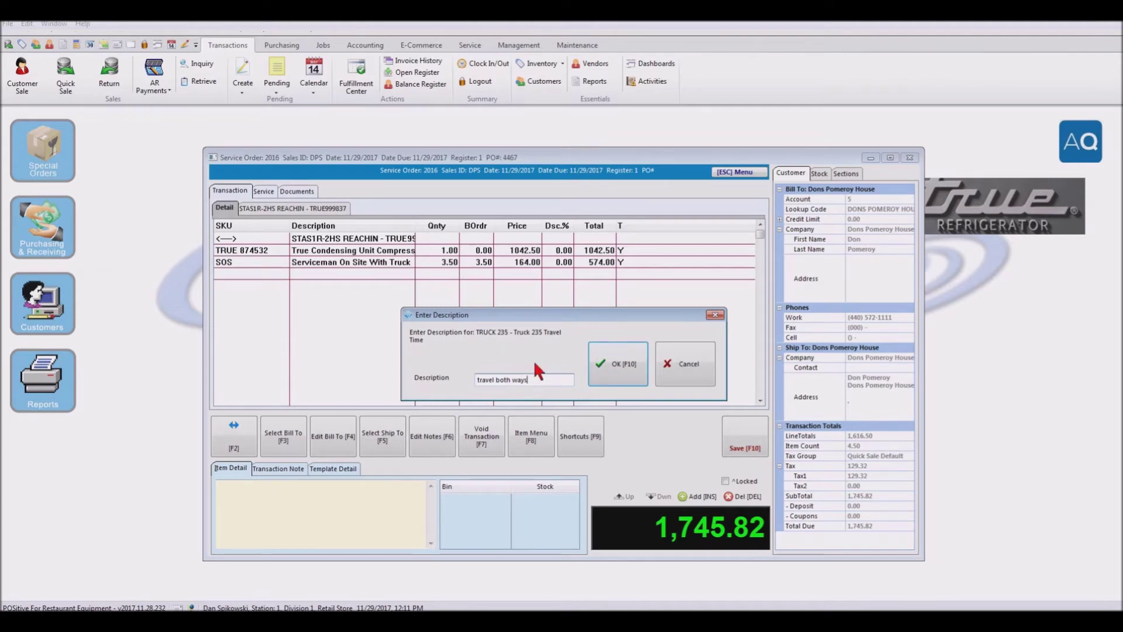
{"action": "left_click", "coordinate": [634, 367]}
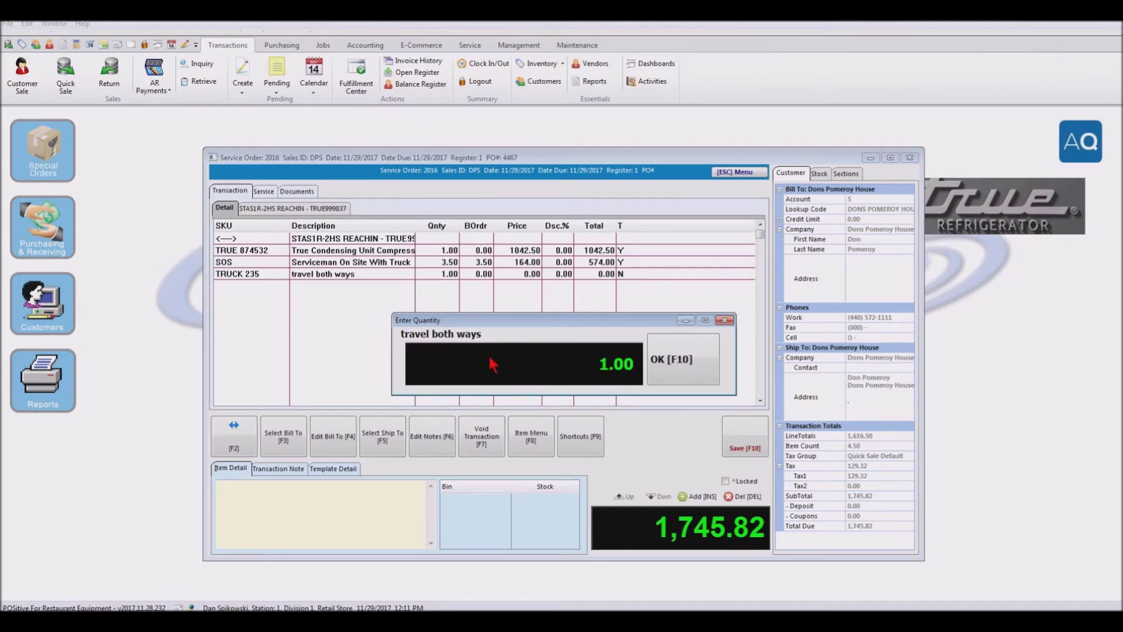
{"action": "type", "text": "2"}
{"action": "left_click", "coordinate": [701, 353]}
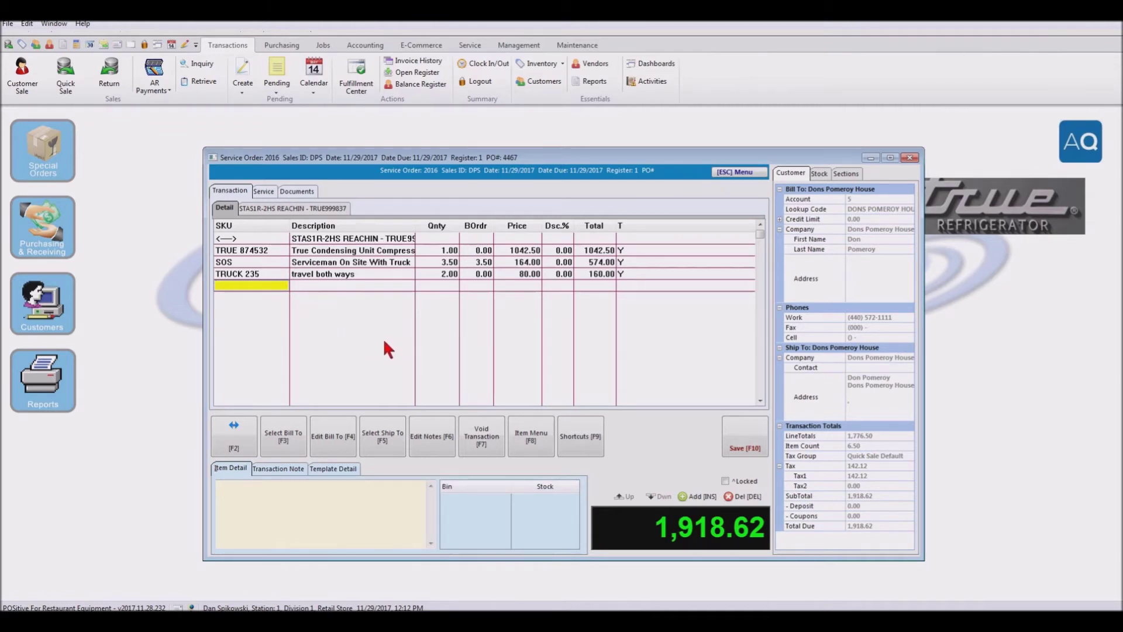
Step: Check the service and document sections for the STAS1R-2HS reach-in unit, and save the service order with the status Work Is Complete
{"action": "left_click", "coordinate": [264, 191]}
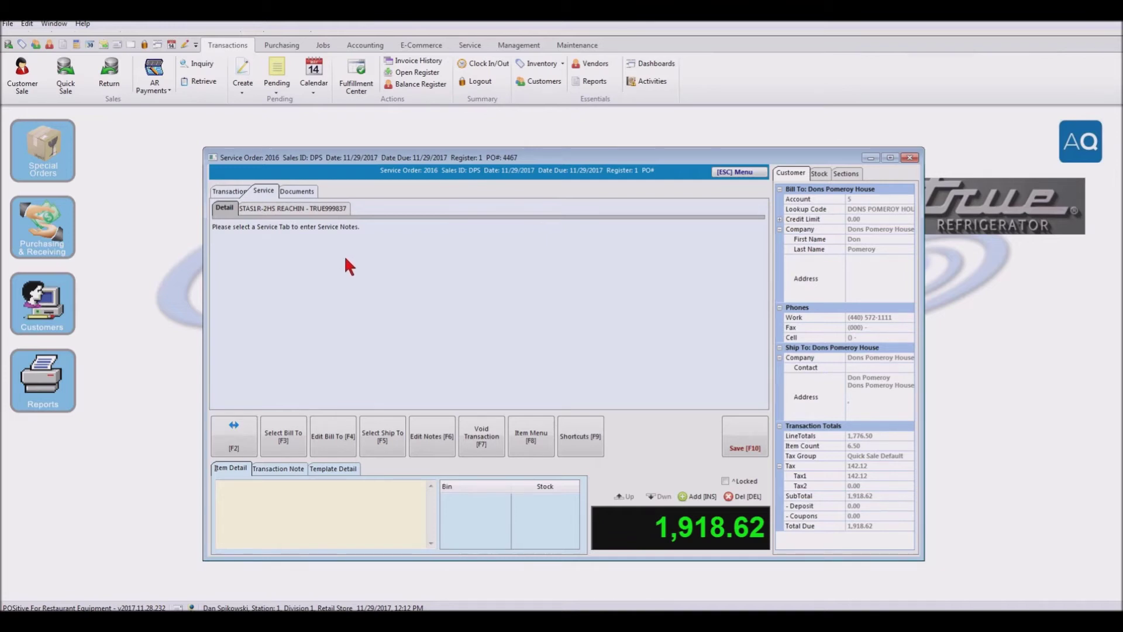
{"action": "left_click", "coordinate": [311, 209]}
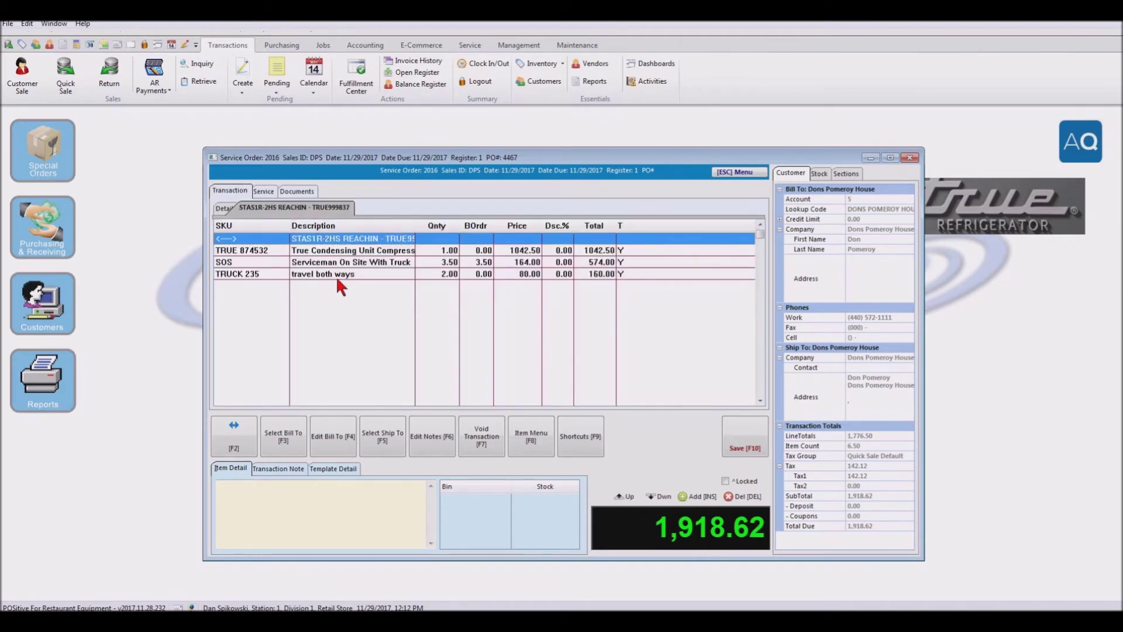
{"action": "left_click", "coordinate": [296, 191]}
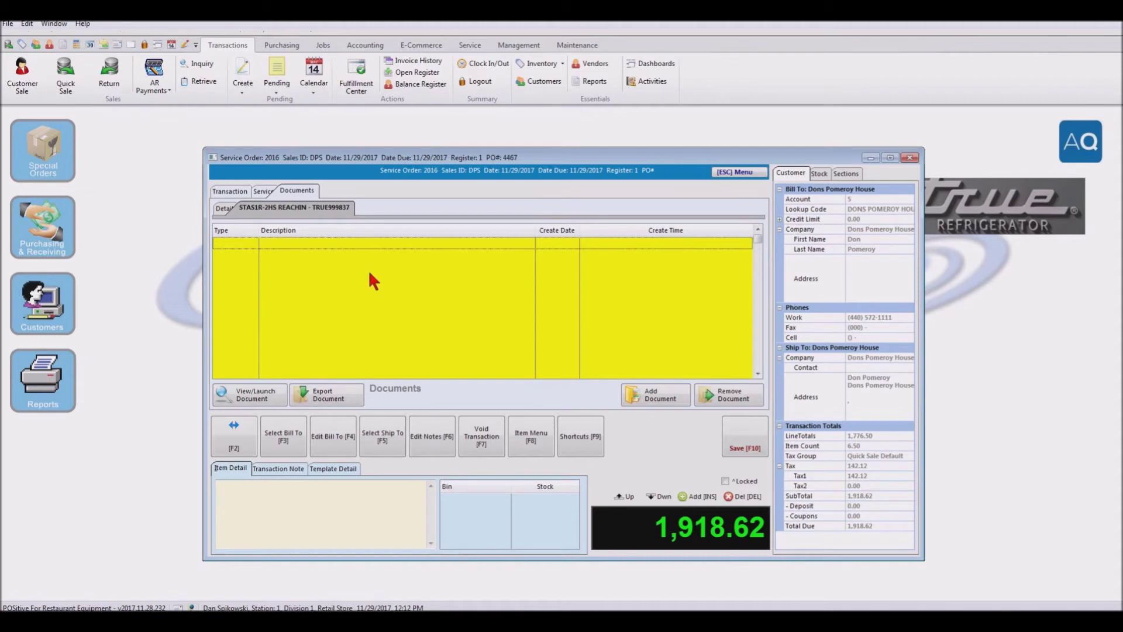
{"action": "left_click", "coordinate": [222, 192]}
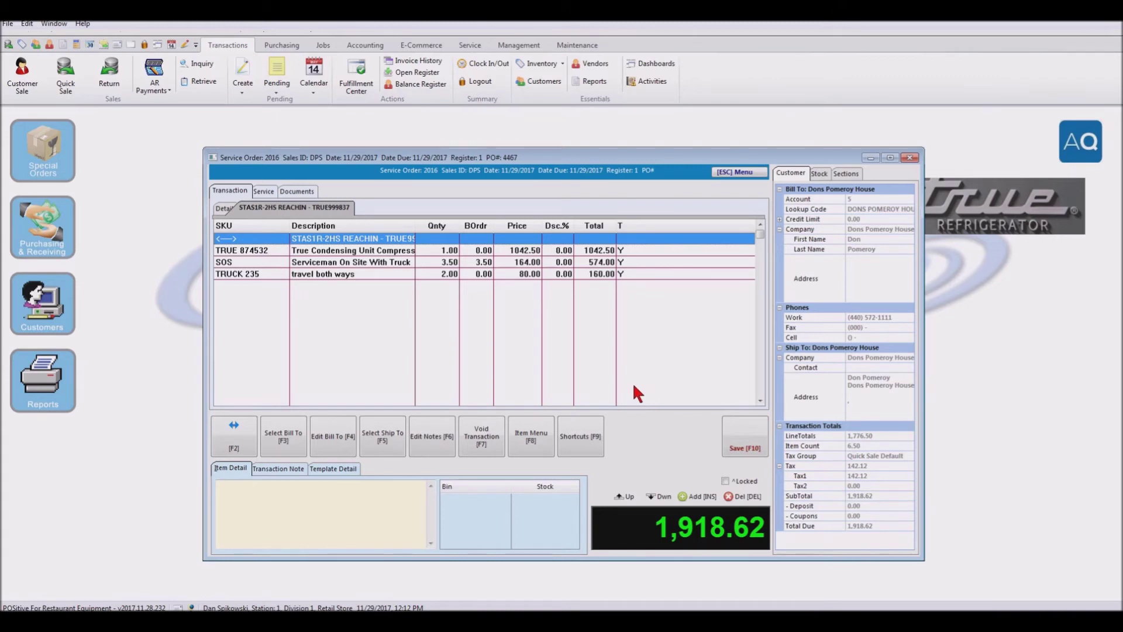
{"action": "left_click", "coordinate": [744, 437]}
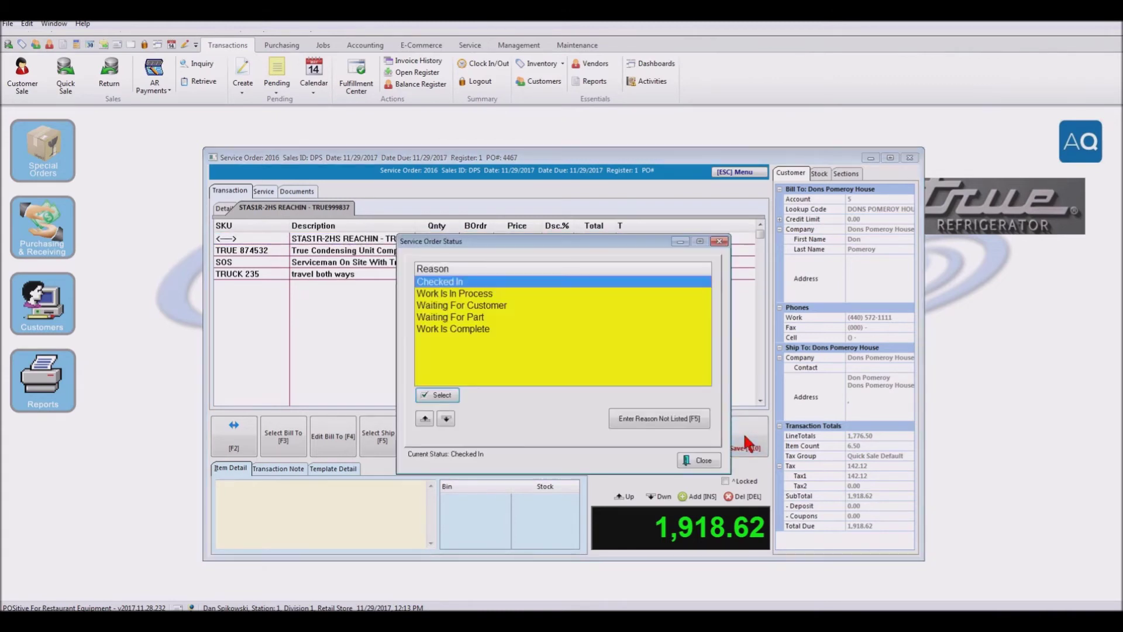
{"action": "left_click", "coordinate": [462, 329]}
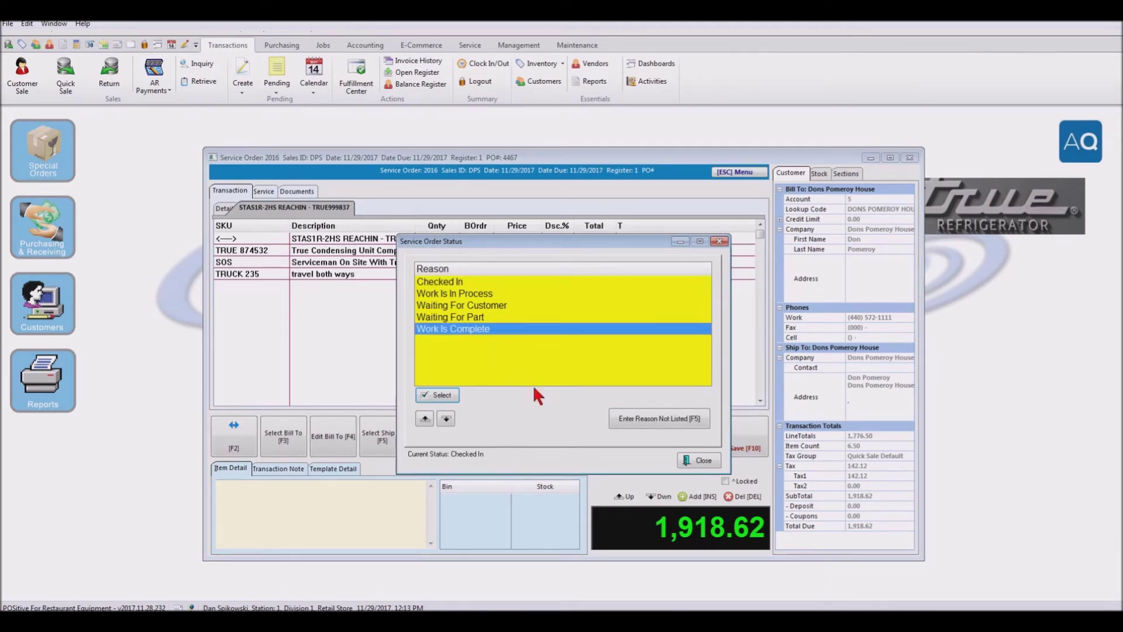
{"action": "left_click", "coordinate": [439, 396]}
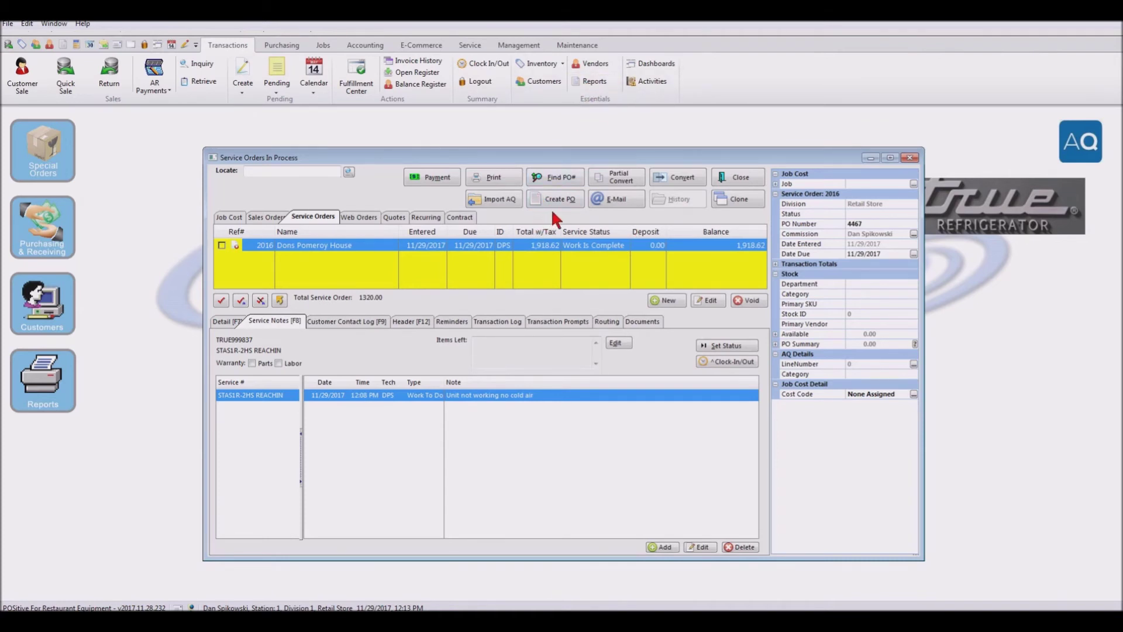
Step: Convert the completed service order to an invoice, assigning the commission to the on-site serviceman's sales ID, SOS
{"action": "left_click", "coordinate": [686, 181]}
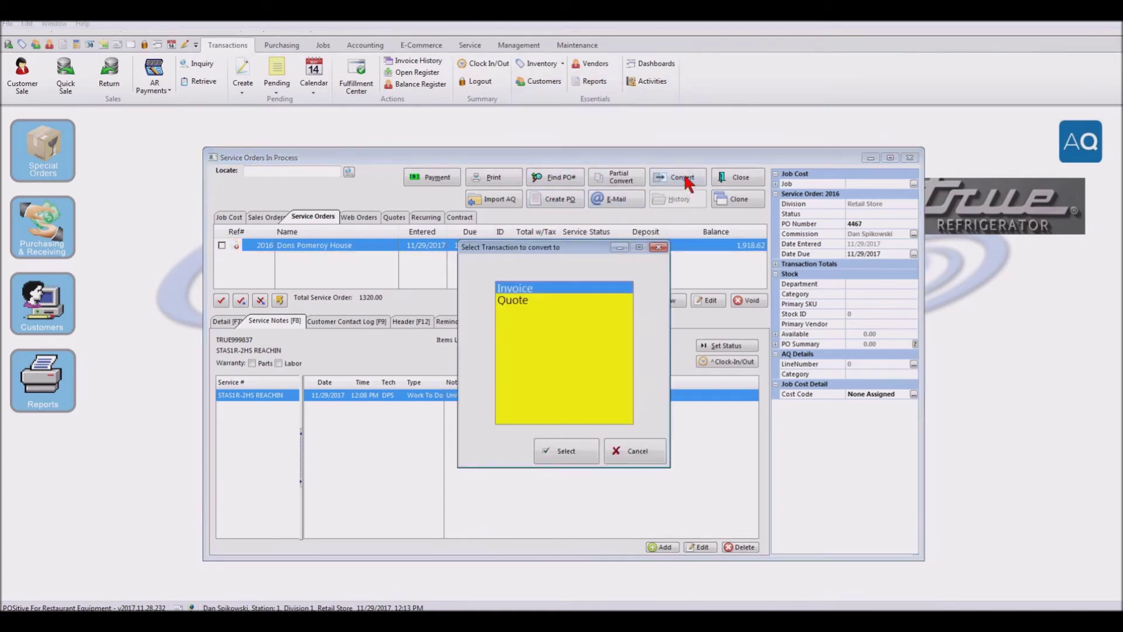
{"action": "left_click", "coordinate": [567, 456]}
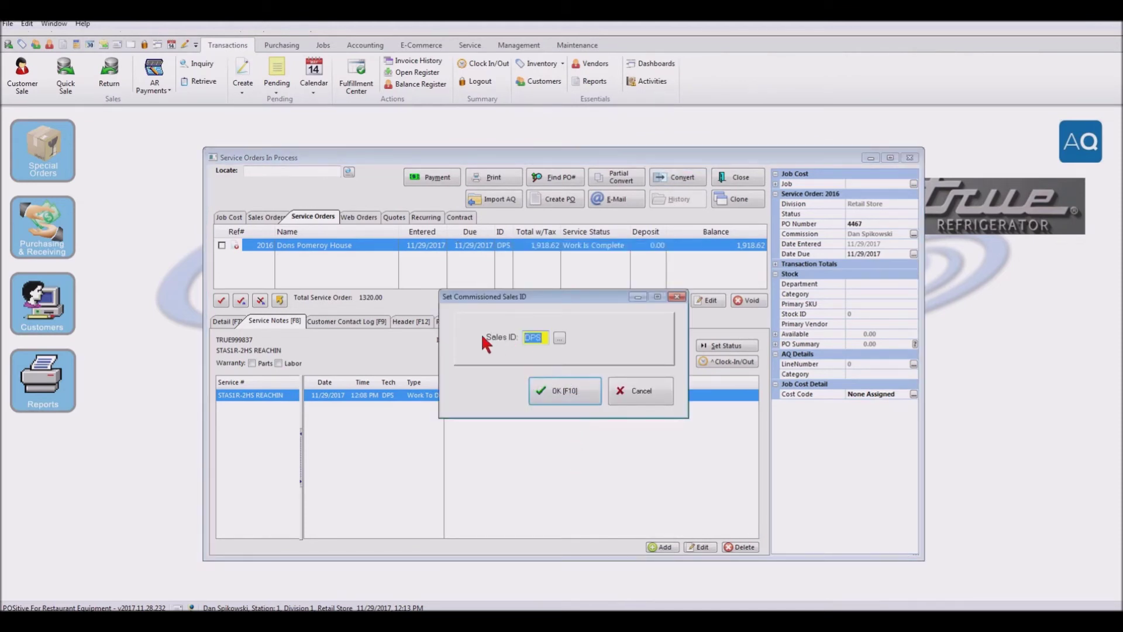
{"action": "left_click", "coordinate": [560, 337]}
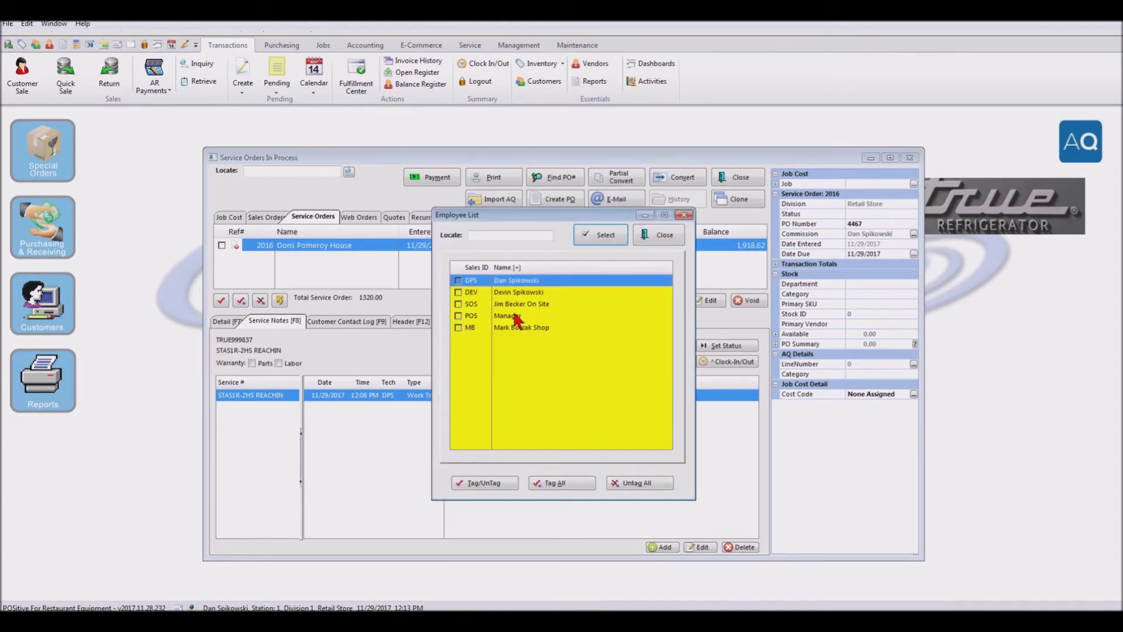
{"action": "left_click", "coordinate": [458, 304]}
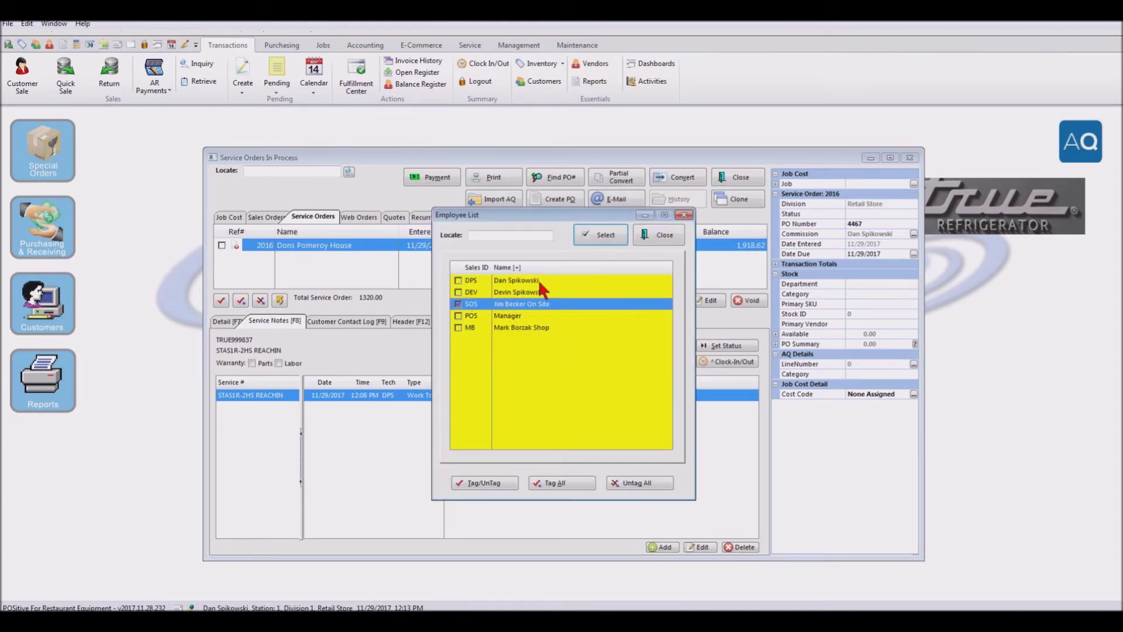
{"action": "left_click", "coordinate": [603, 234]}
{"action": "left_click", "coordinate": [555, 390]}
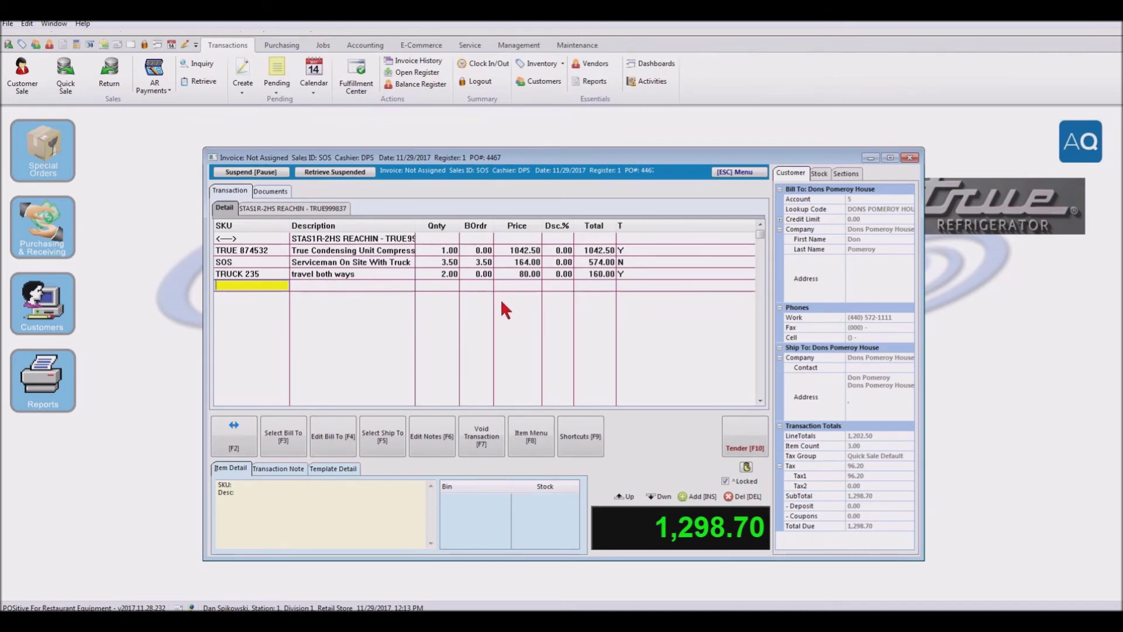
Step: Tender the invoice, assigning serial number TRUE544478 to the condensing unit compressor and filling all backorders
{"action": "left_click", "coordinate": [743, 433]}
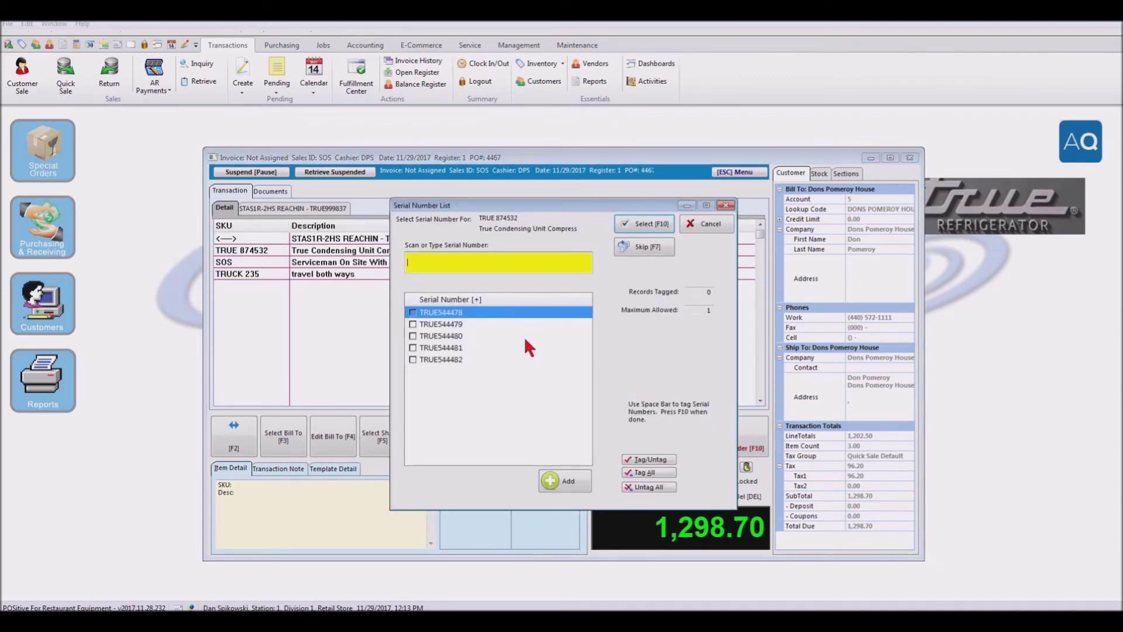
{"action": "left_click", "coordinate": [413, 312]}
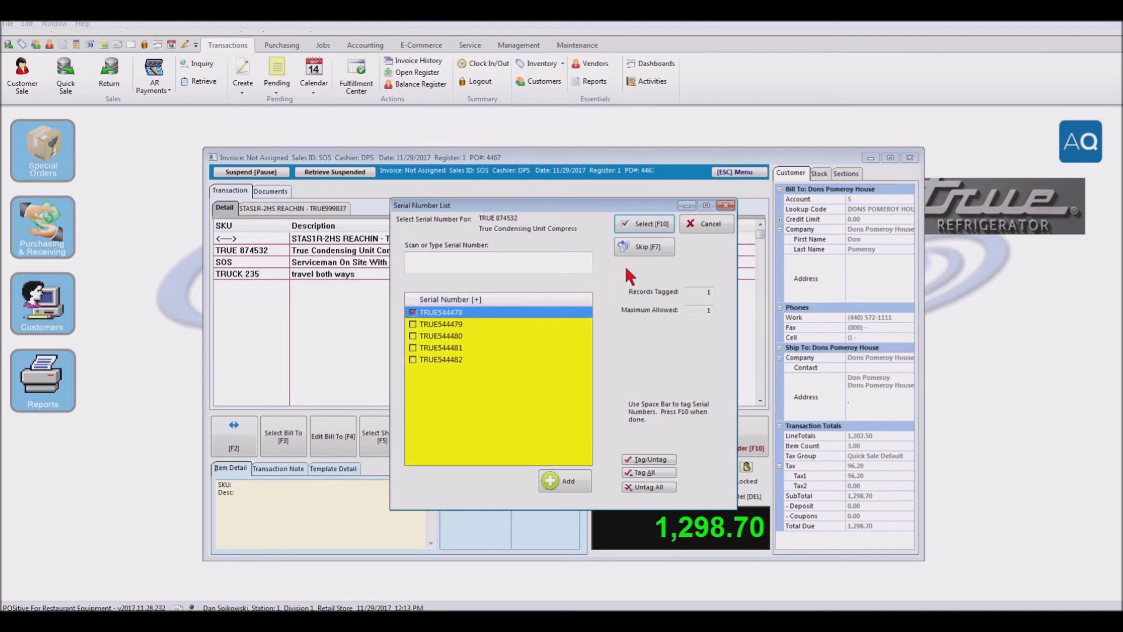
{"action": "left_click", "coordinate": [654, 225]}
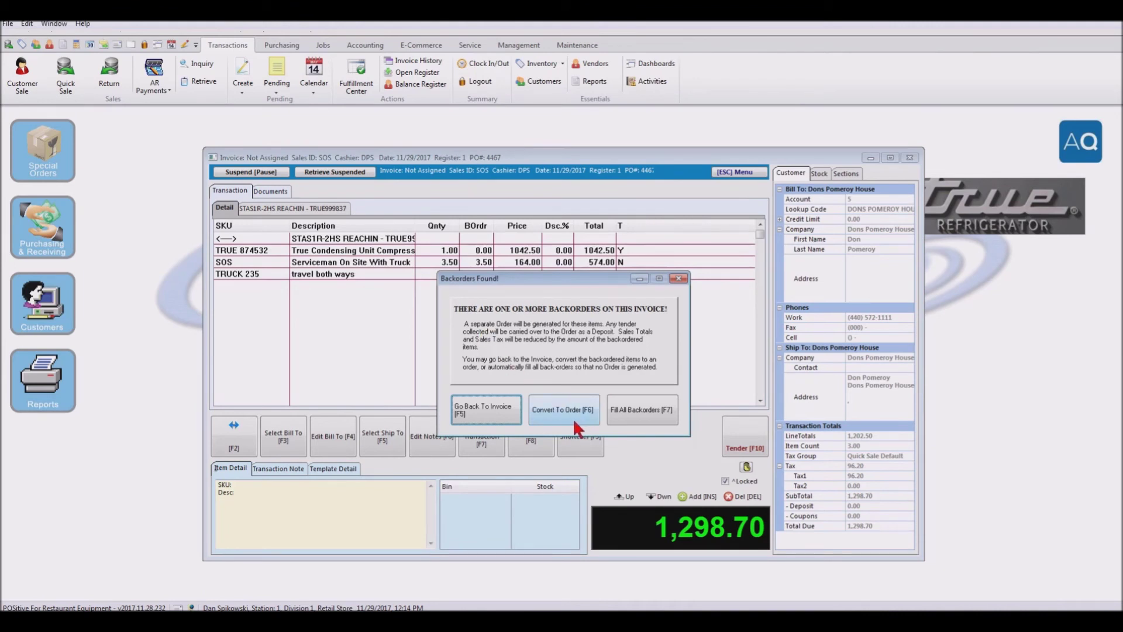
{"action": "left_click", "coordinate": [644, 411]}
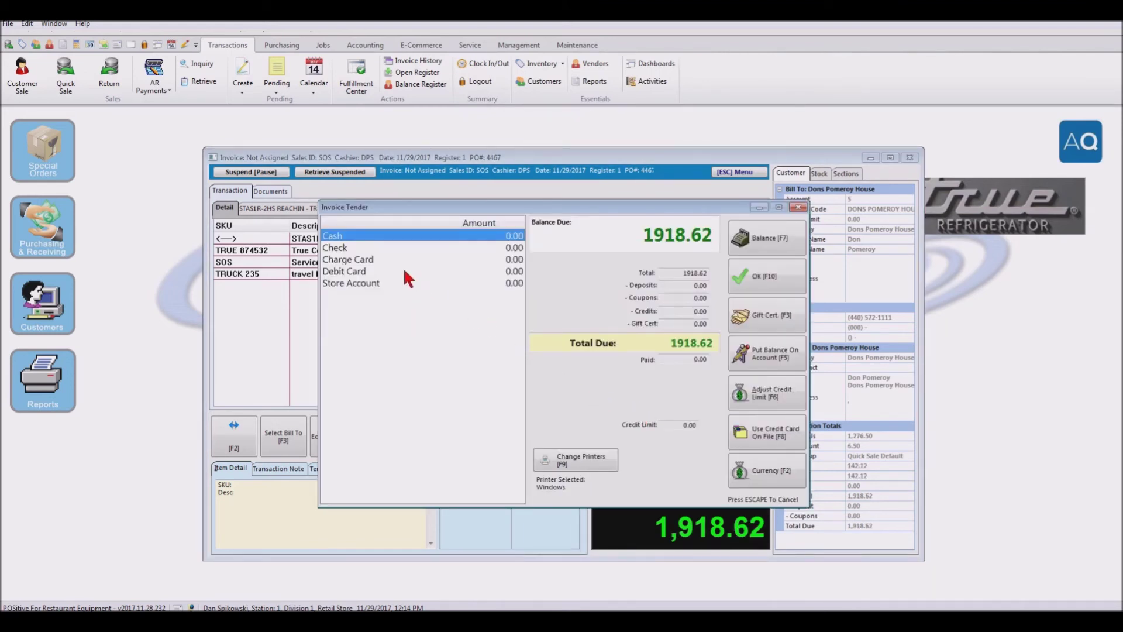
Step: Charge the full 1,918.62 to the store account, allowing it to exceed the credit limit, finalize the invoice and close the service orders list
{"action": "left_click", "coordinate": [349, 287]}
{"action": "left_click", "coordinate": [379, 291]}
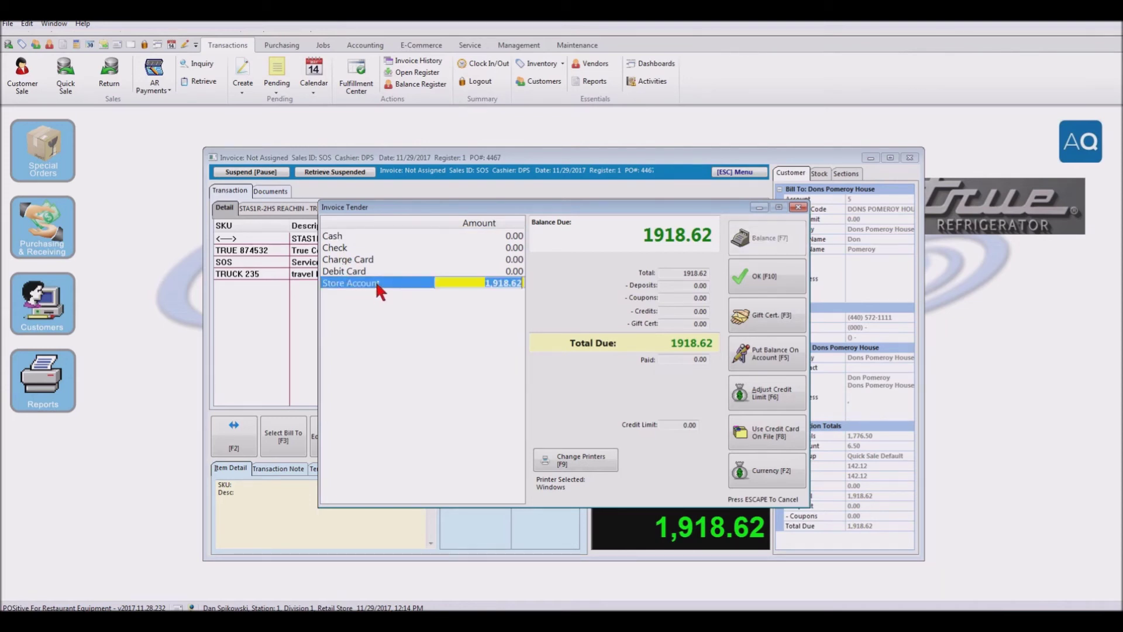
{"action": "left_click", "coordinate": [771, 396]}
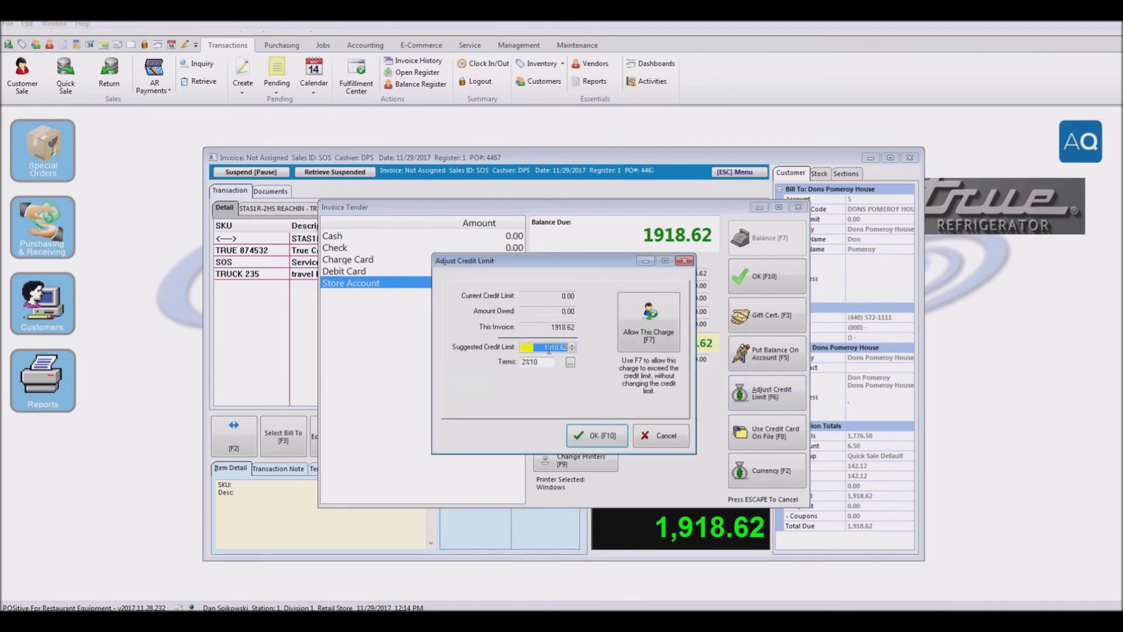
{"action": "left_click", "coordinate": [652, 325]}
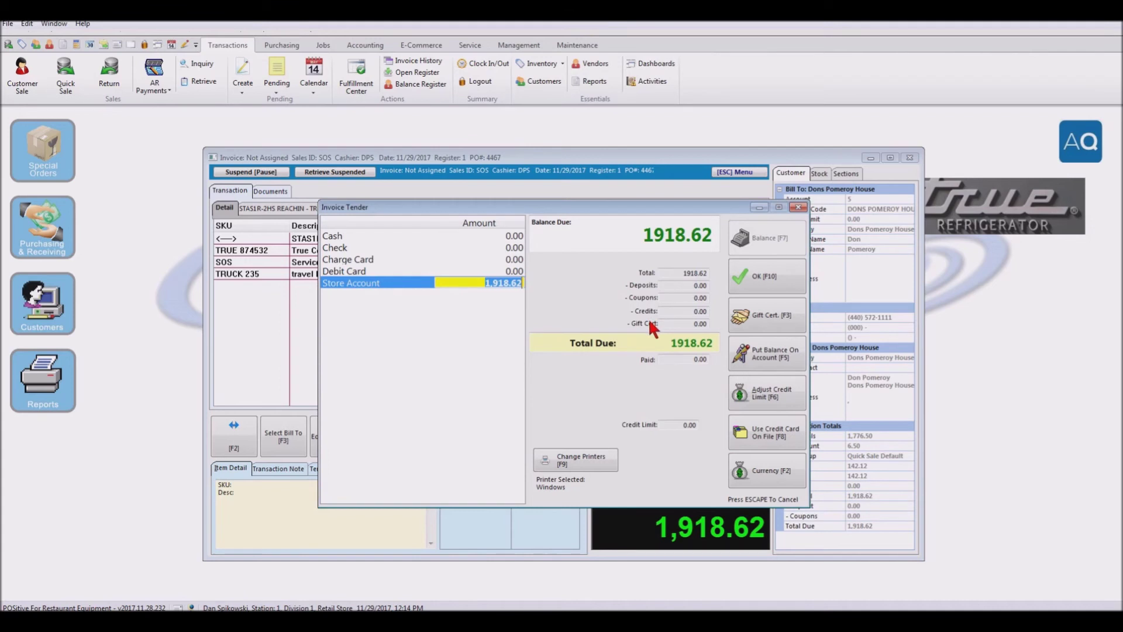
{"action": "left_click", "coordinate": [764, 276]}
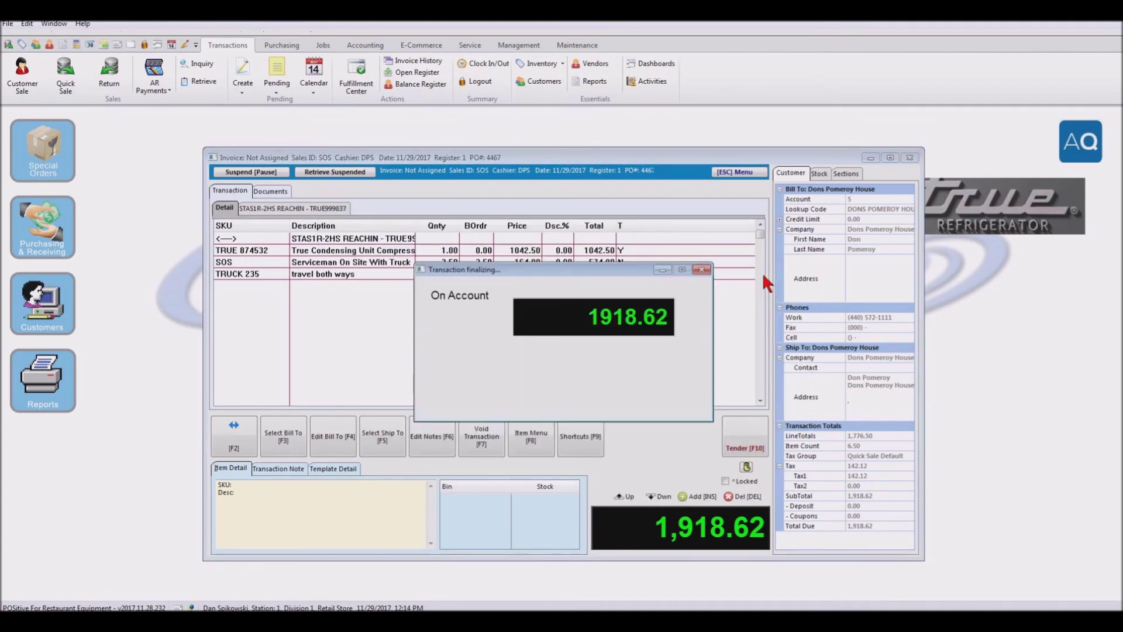
{"action": "left_click", "coordinate": [679, 380]}
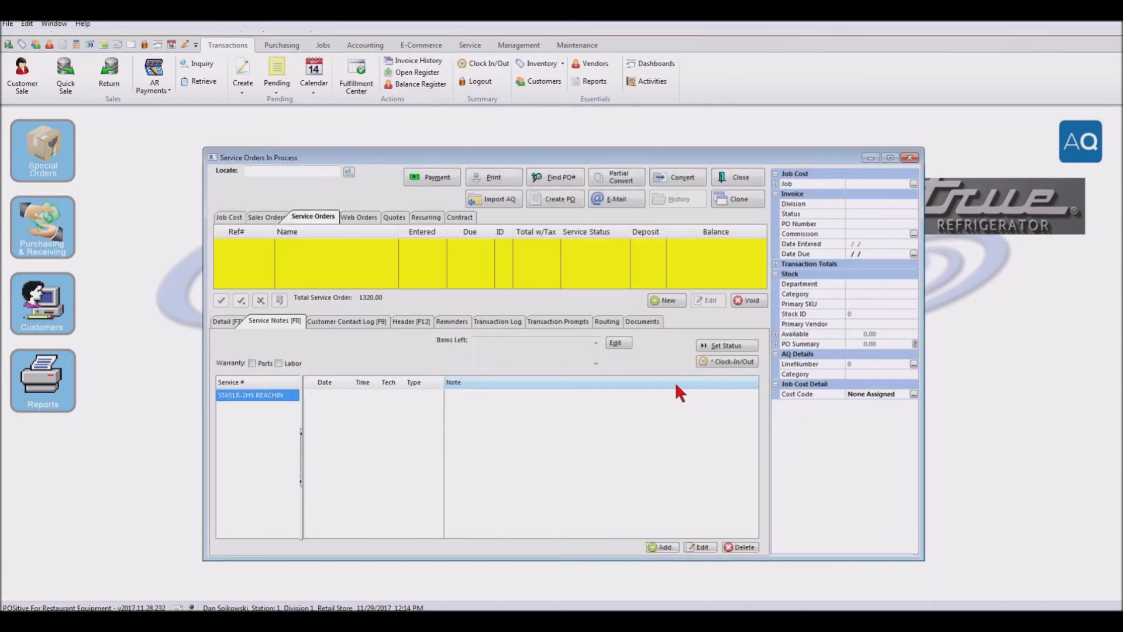
{"action": "left_click", "coordinate": [740, 178]}
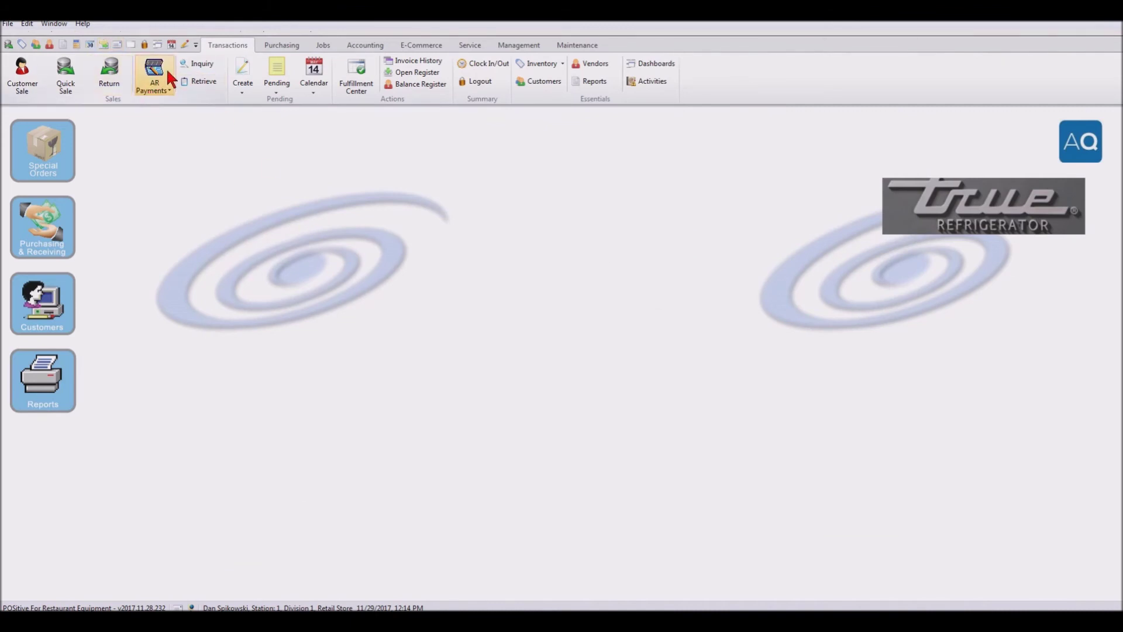
Step: Open the employee time cards and select the on-site serviceman with ID SOS
{"action": "left_click", "coordinate": [510, 47]}
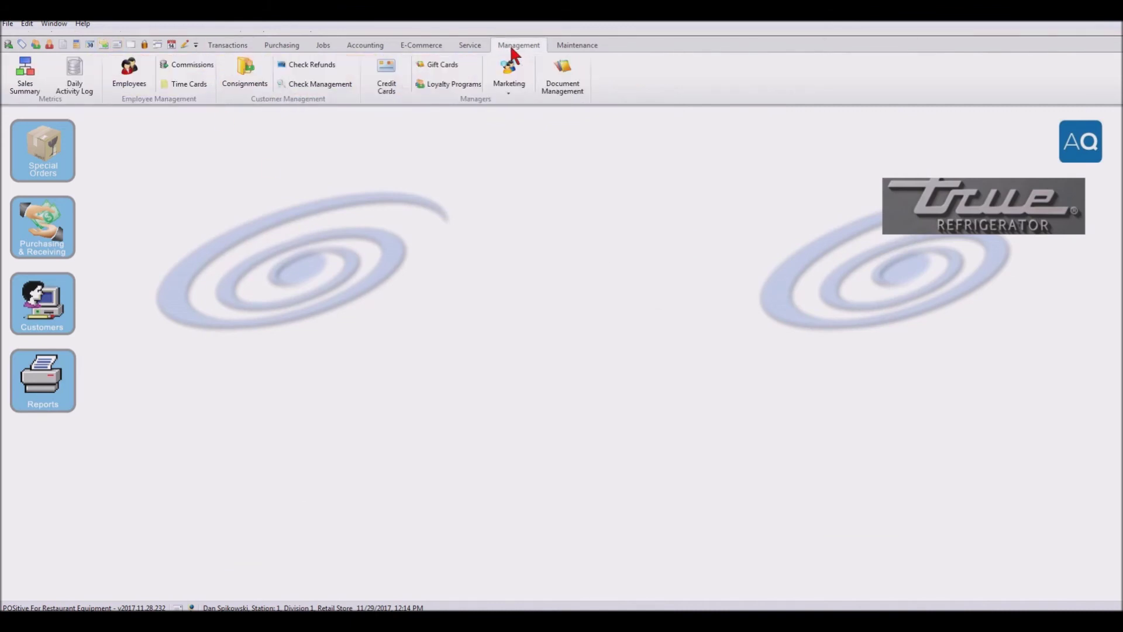
{"action": "left_click", "coordinate": [188, 86]}
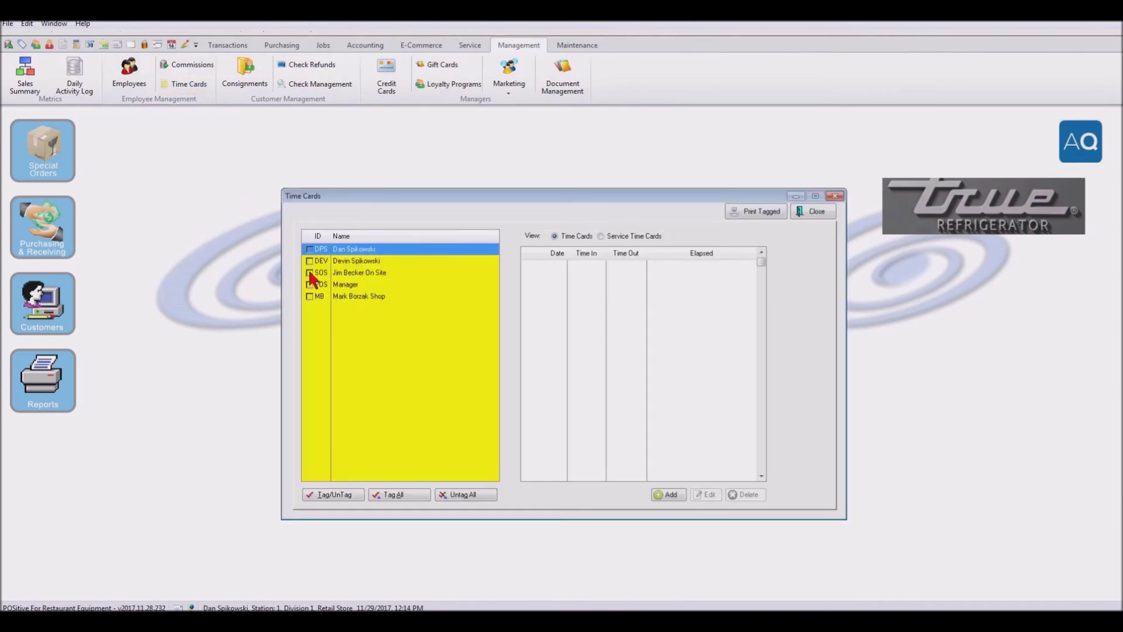
{"action": "left_click", "coordinate": [310, 273]}
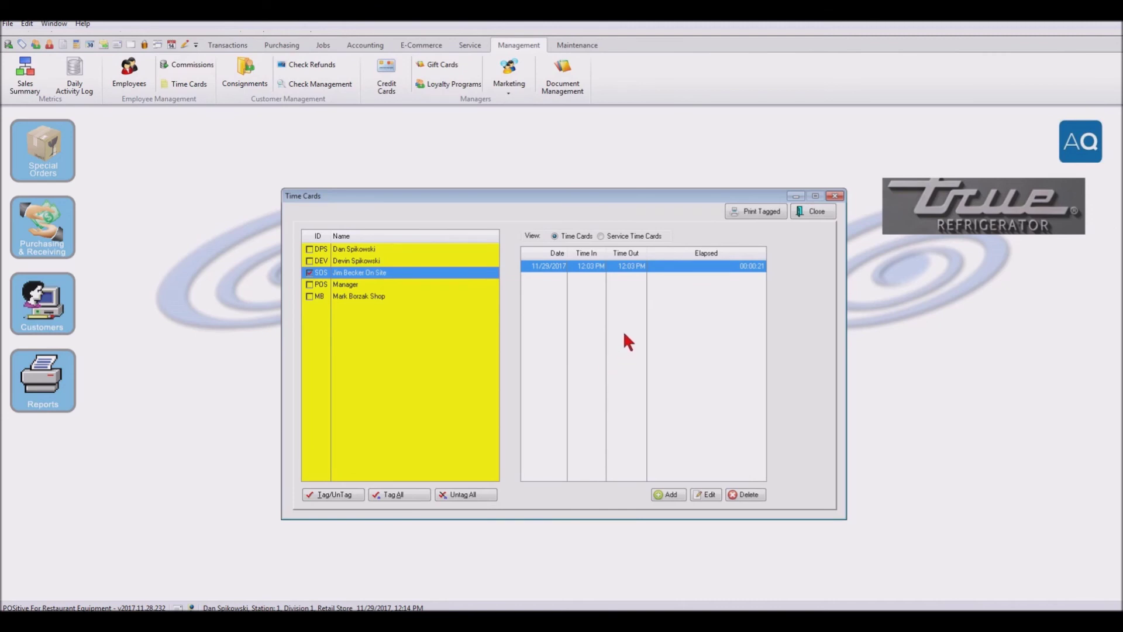
{"action": "left_click", "coordinate": [674, 495]}
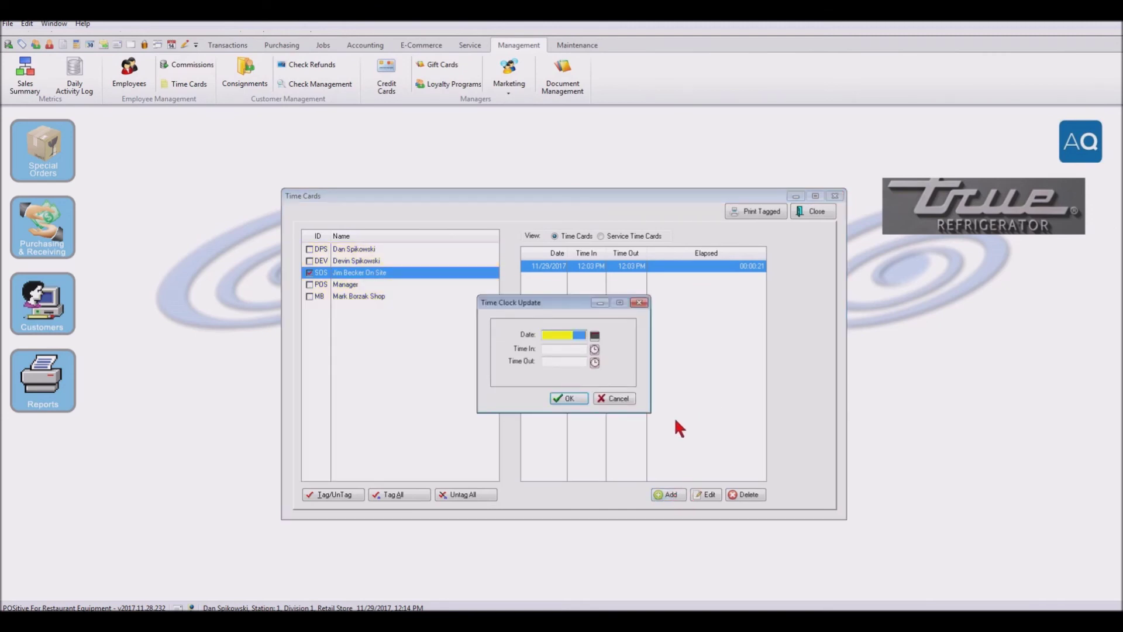
{"action": "left_click", "coordinate": [631, 397]}
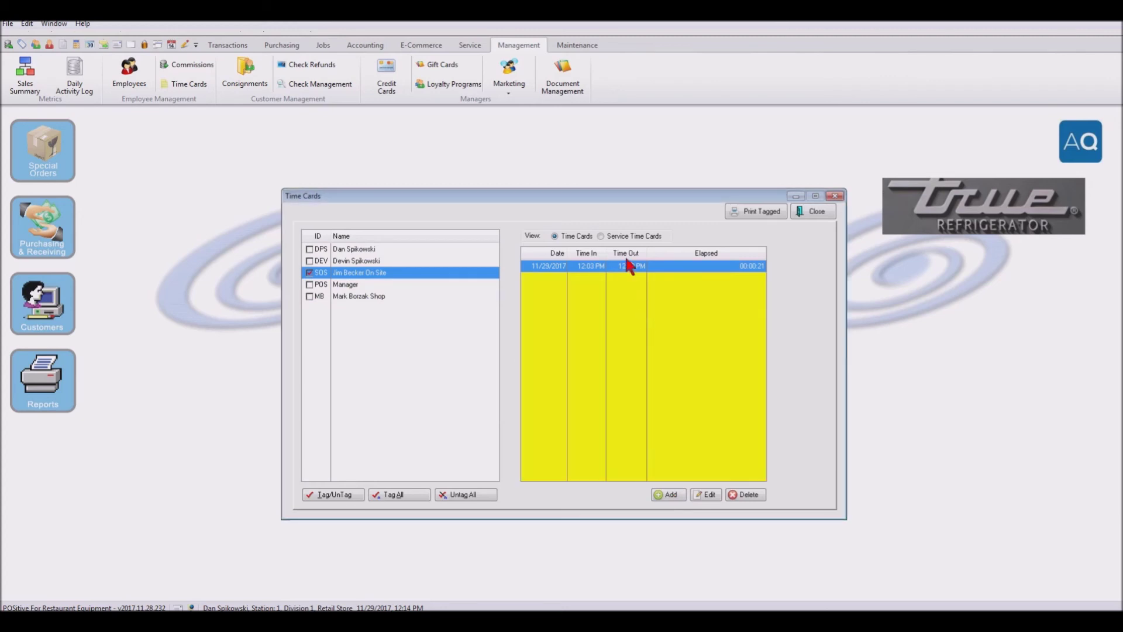
Step: Switch to the on-site serviceman's service time cards and start a new entry dated 11/29/2017
{"action": "left_click", "coordinate": [602, 236]}
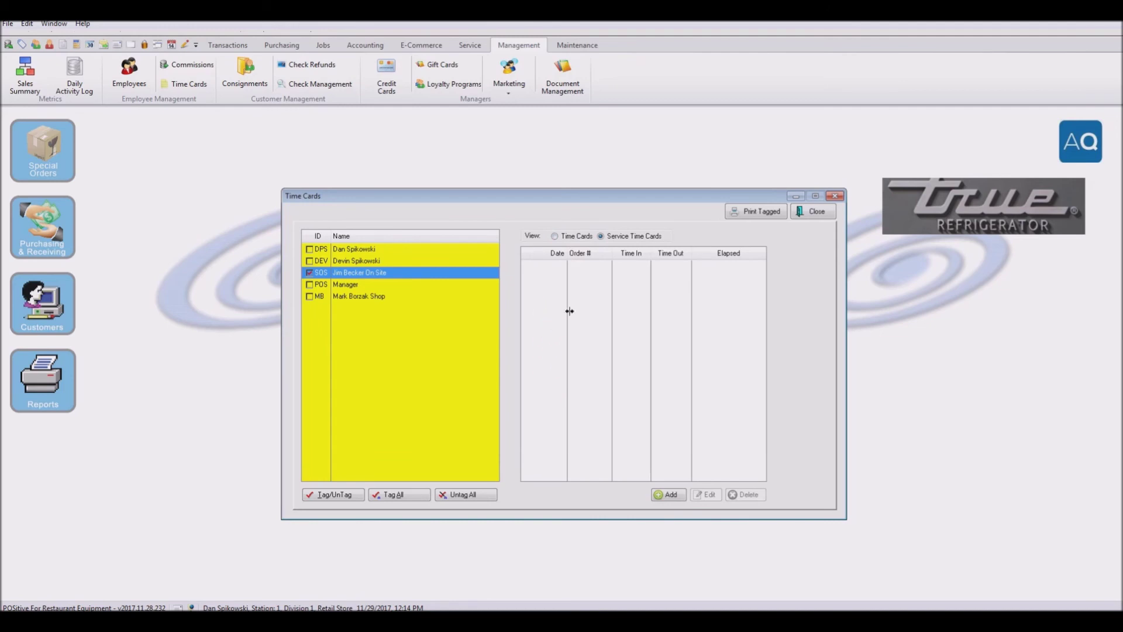
{"action": "left_click", "coordinate": [670, 496]}
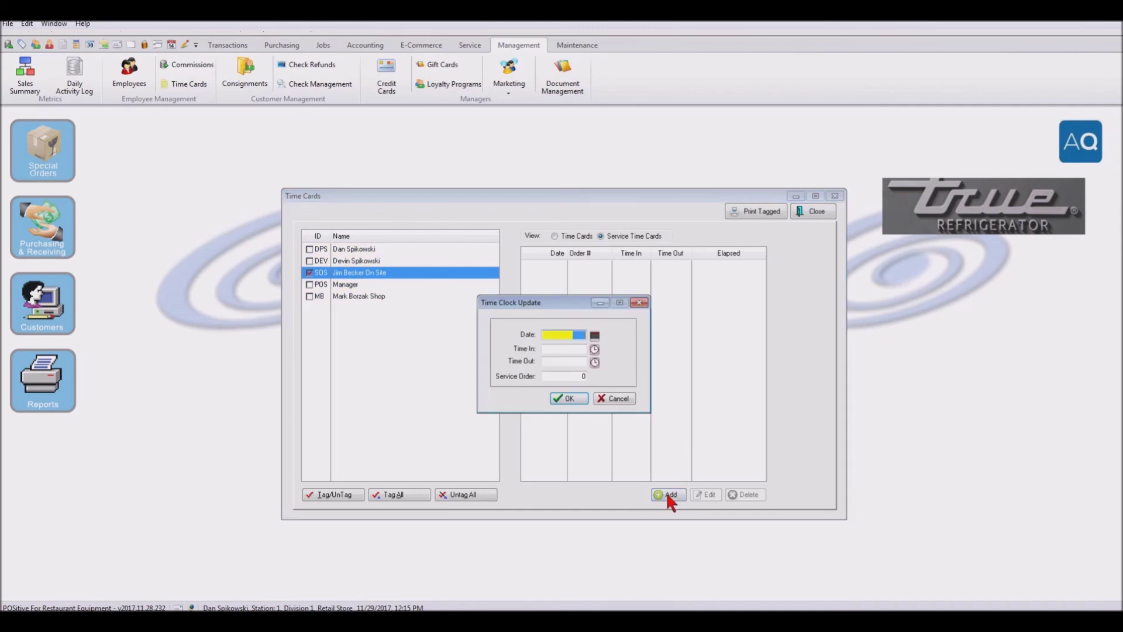
{"action": "left_click", "coordinate": [594, 335]}
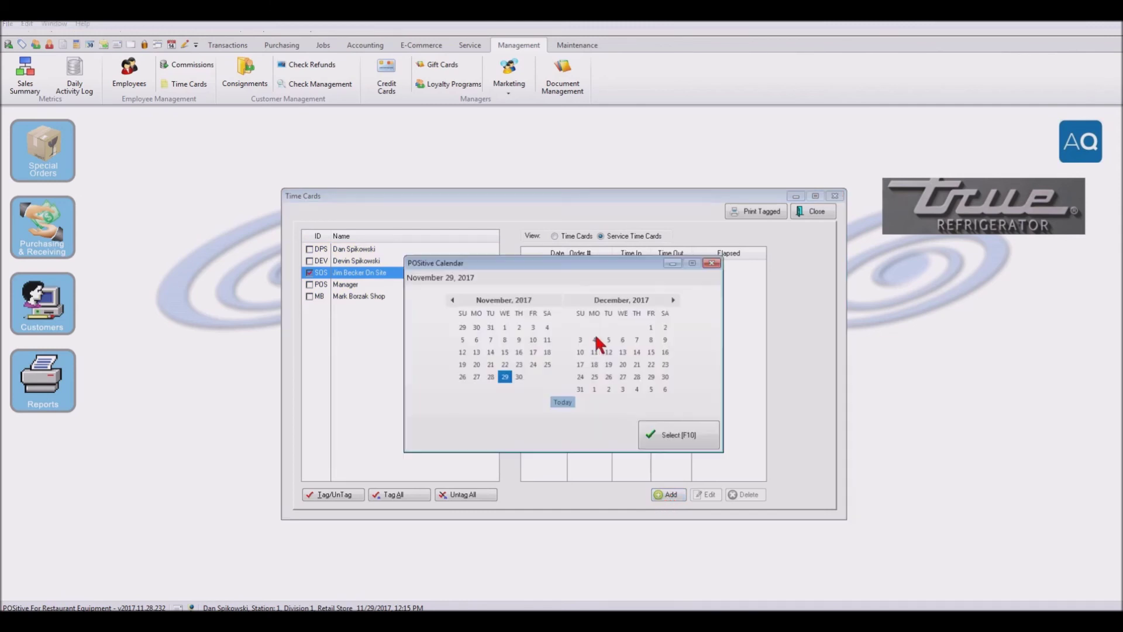
{"action": "left_click", "coordinate": [675, 445]}
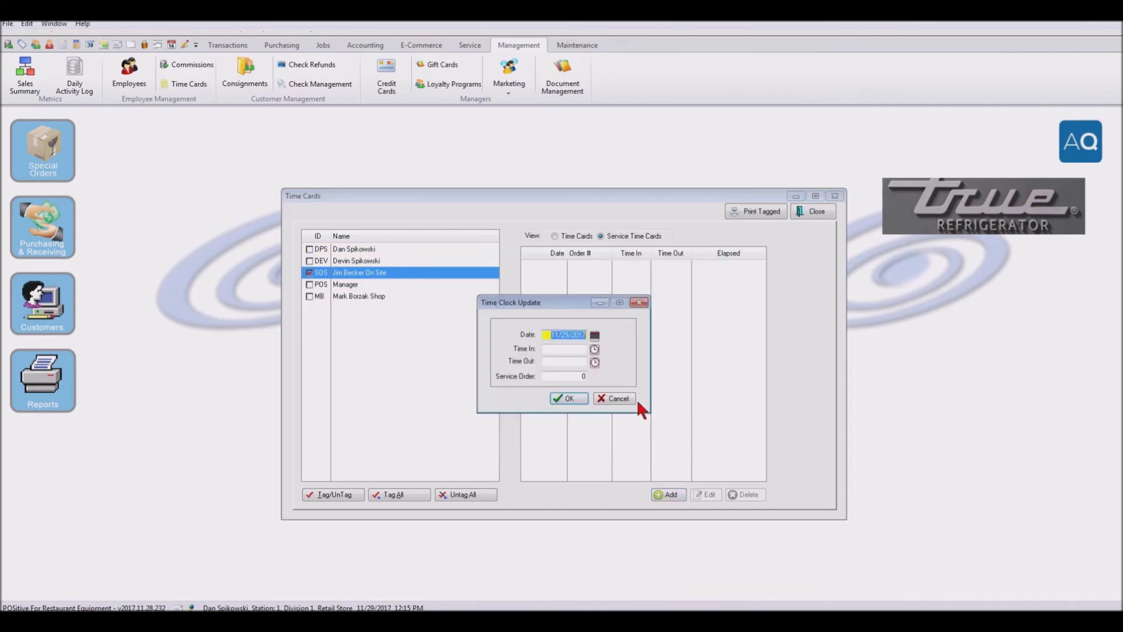
Step: Set the time in of the new service time card entry to 9:00 AM
{"action": "left_click", "coordinate": [594, 349]}
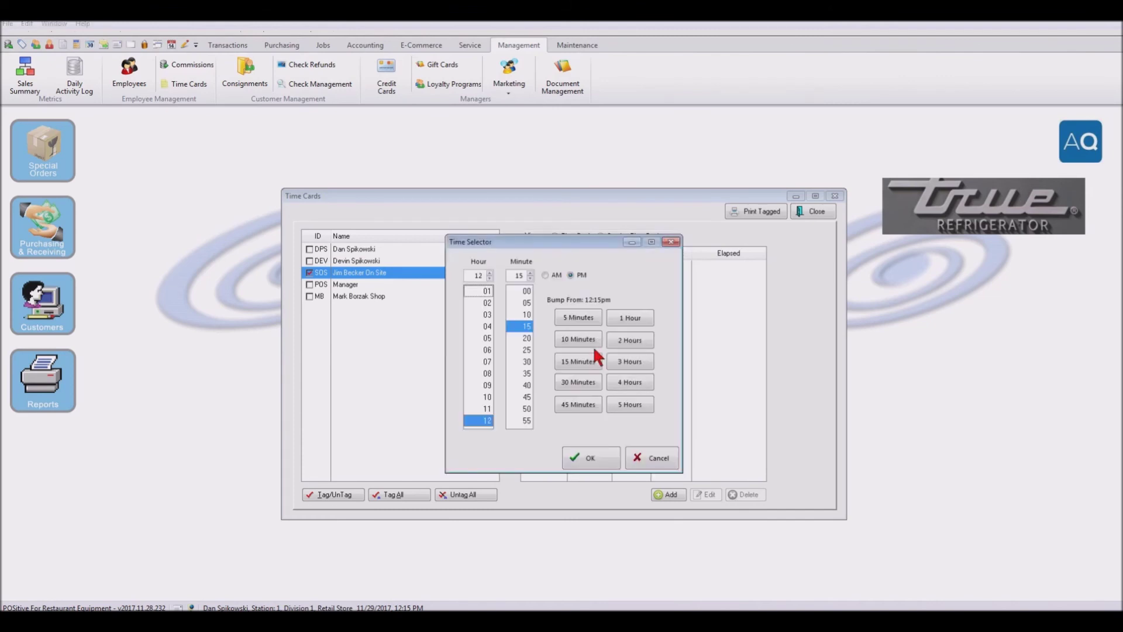
{"action": "left_click", "coordinate": [488, 384]}
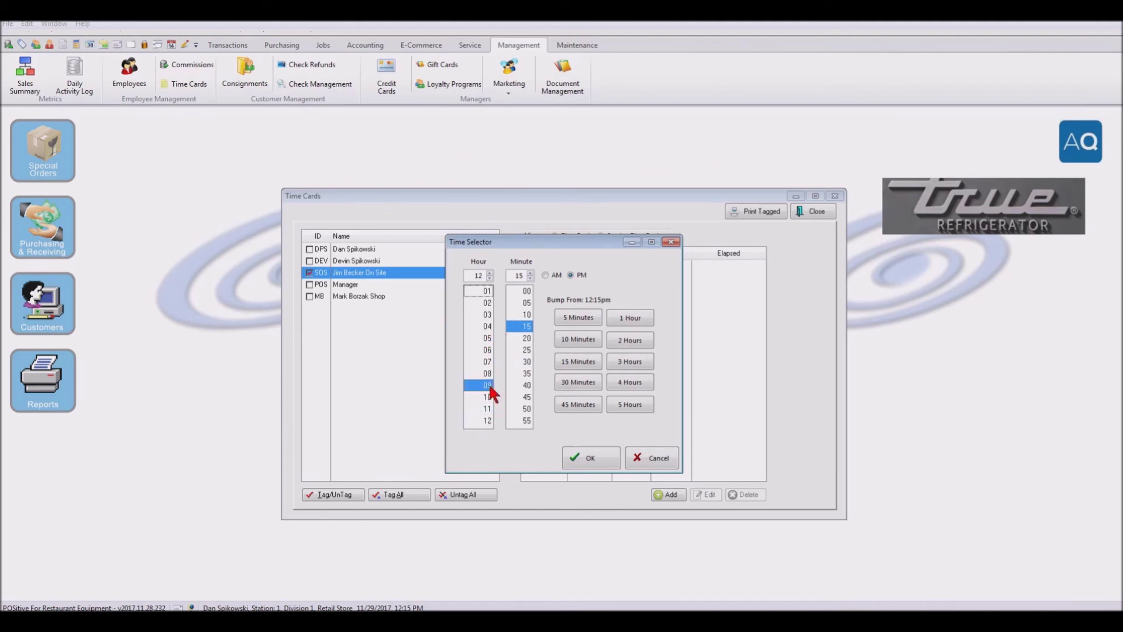
{"action": "left_click", "coordinate": [527, 290]}
{"action": "left_click", "coordinate": [547, 275]}
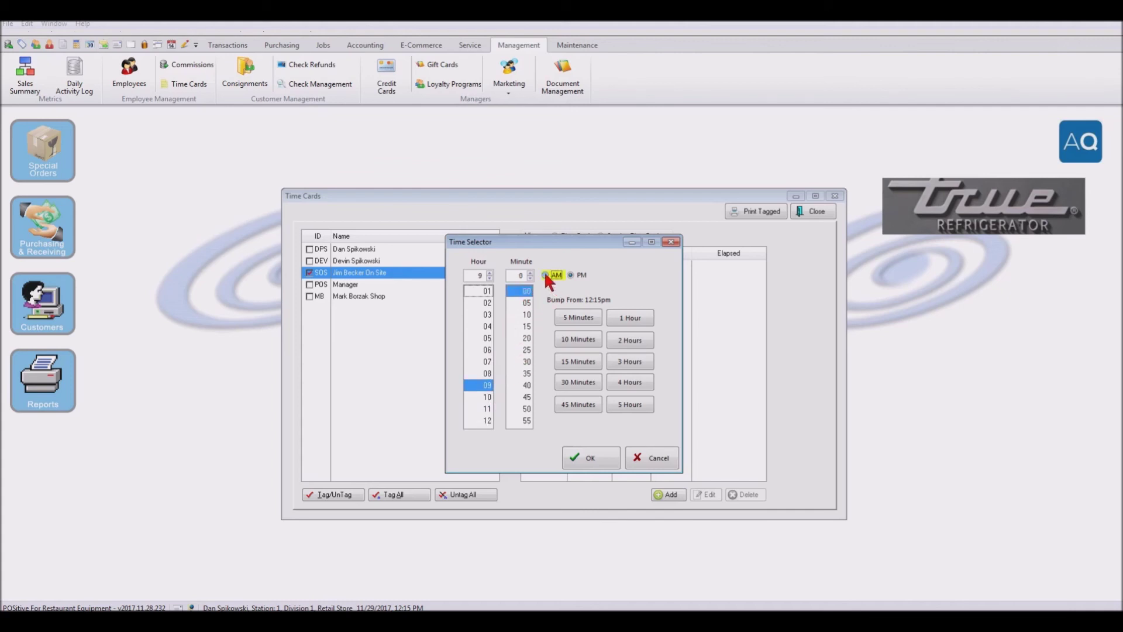
{"action": "left_click", "coordinate": [587, 458]}
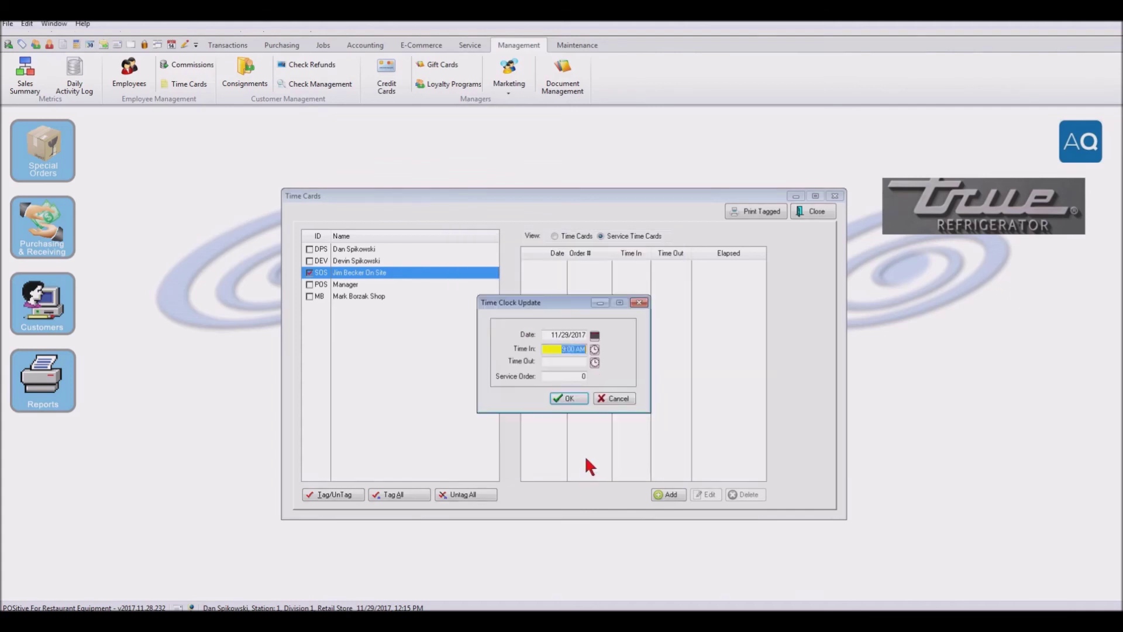
Step: Set the time out of the service time card entry to 3:30 PM
{"action": "left_click", "coordinate": [595, 362]}
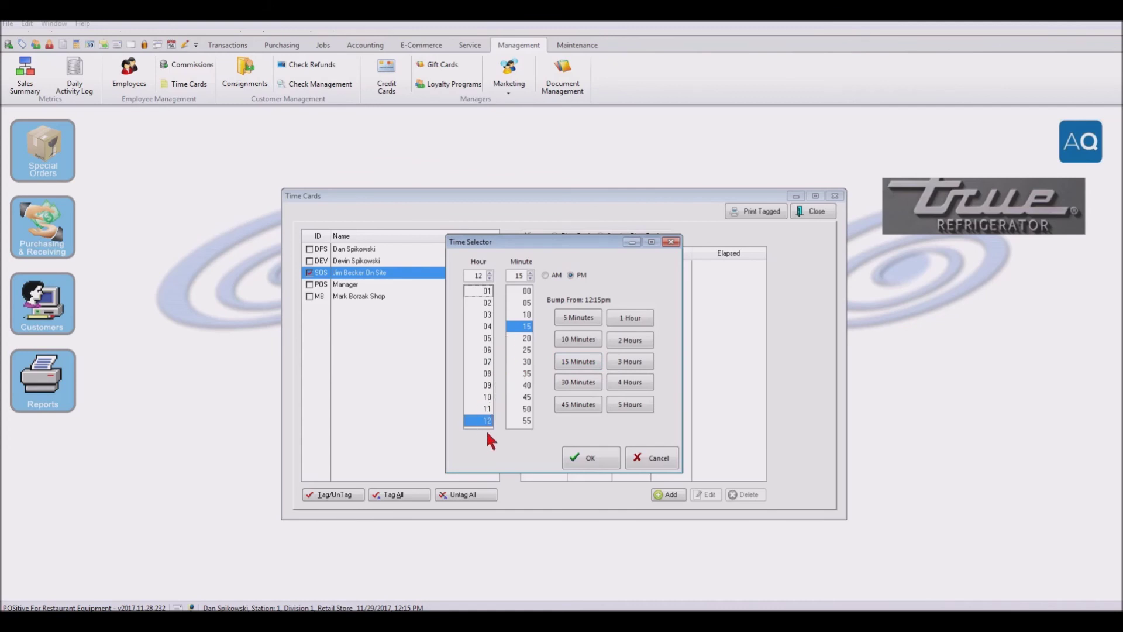
{"action": "left_click", "coordinate": [487, 315]}
{"action": "left_click", "coordinate": [526, 362]}
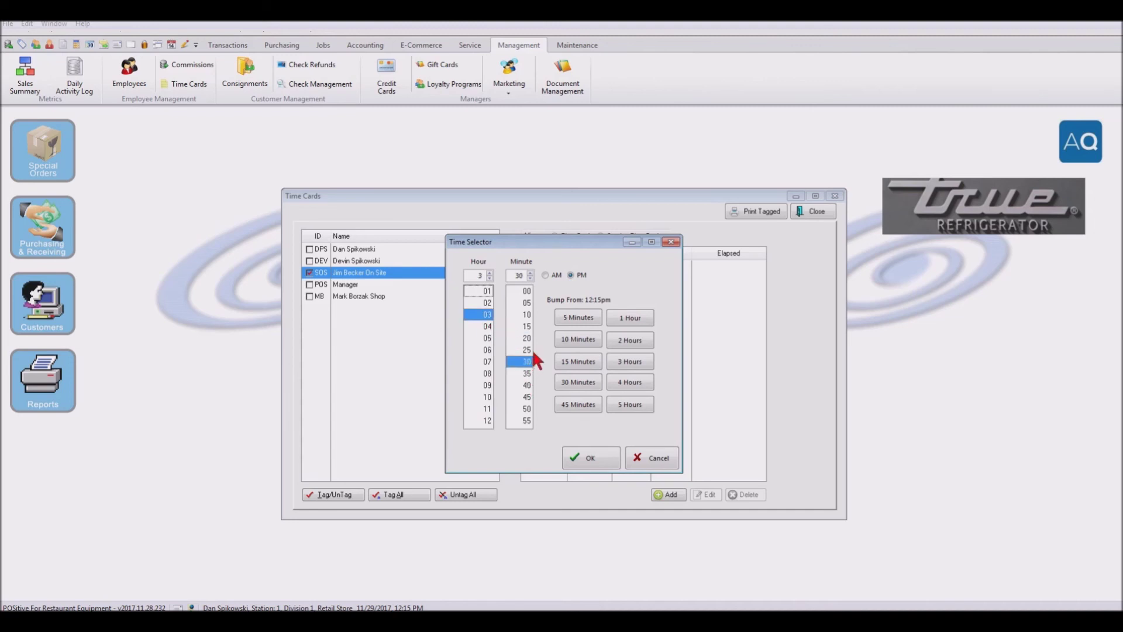
{"action": "left_click", "coordinate": [594, 457]}
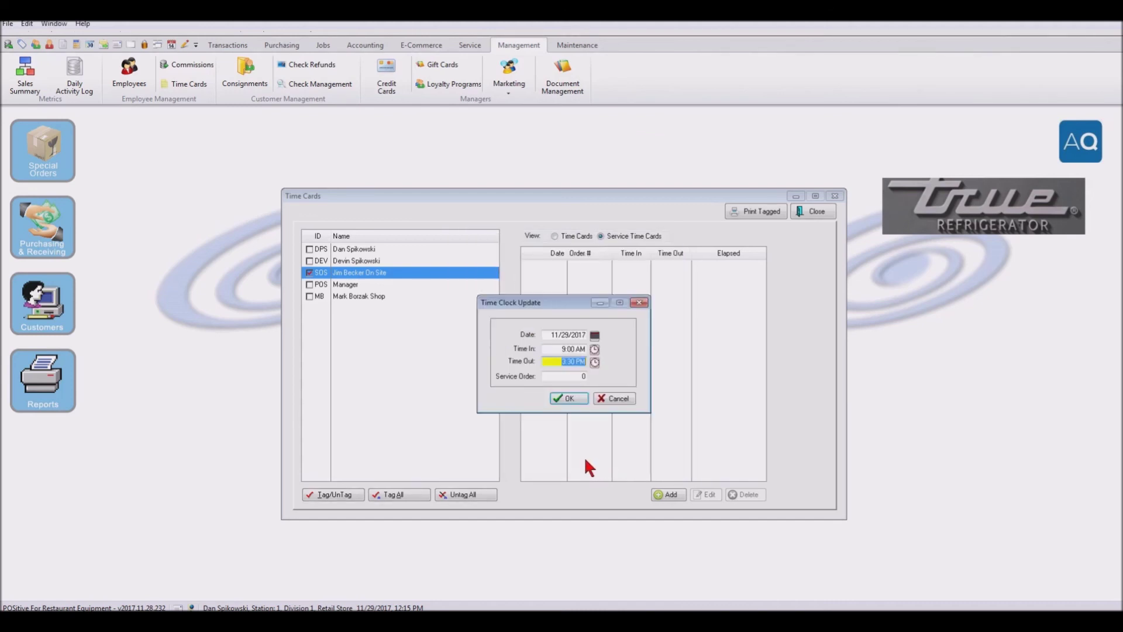
Step: Enter the service order number for the time card entry, save it and close the time cards
{"action": "left_click", "coordinate": [565, 377]}
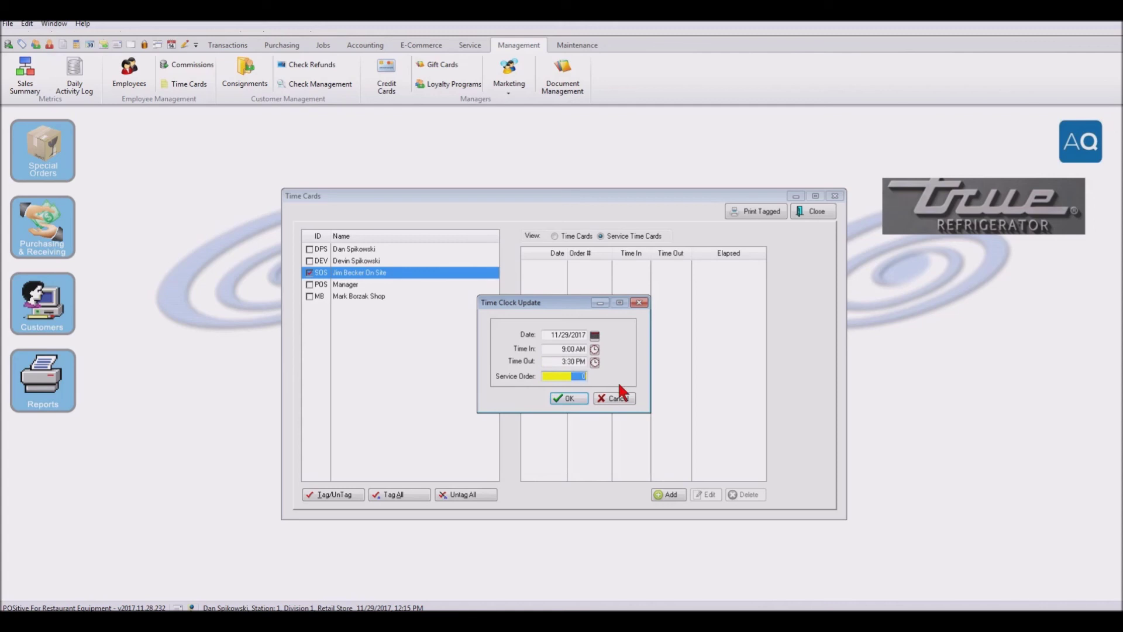
{"action": "type", "text": "2016"}
{"action": "left_click", "coordinate": [559, 399]}
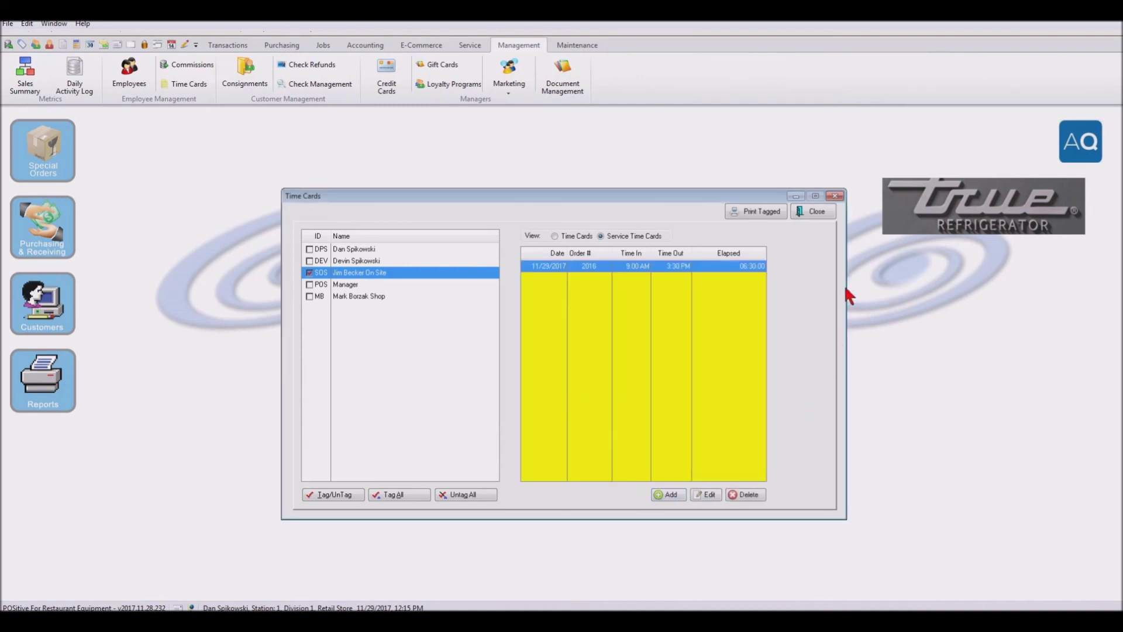
{"action": "left_click", "coordinate": [821, 211]}
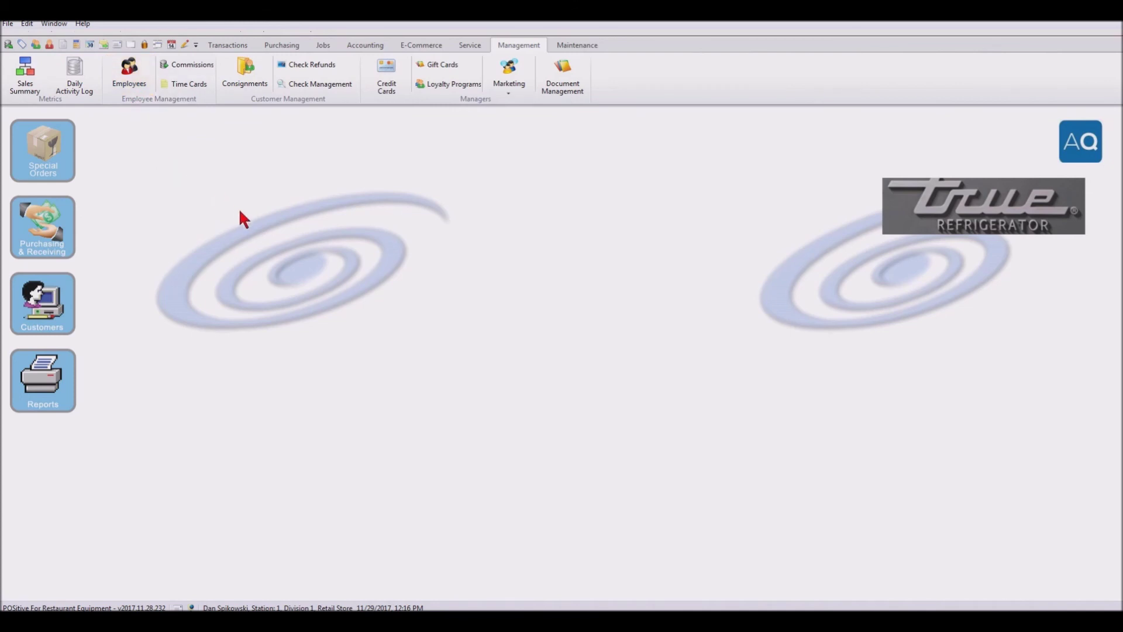
Step: Open the invoice history from the sales transaction functions
{"action": "left_click", "coordinate": [218, 47]}
{"action": "left_click", "coordinate": [419, 61]}
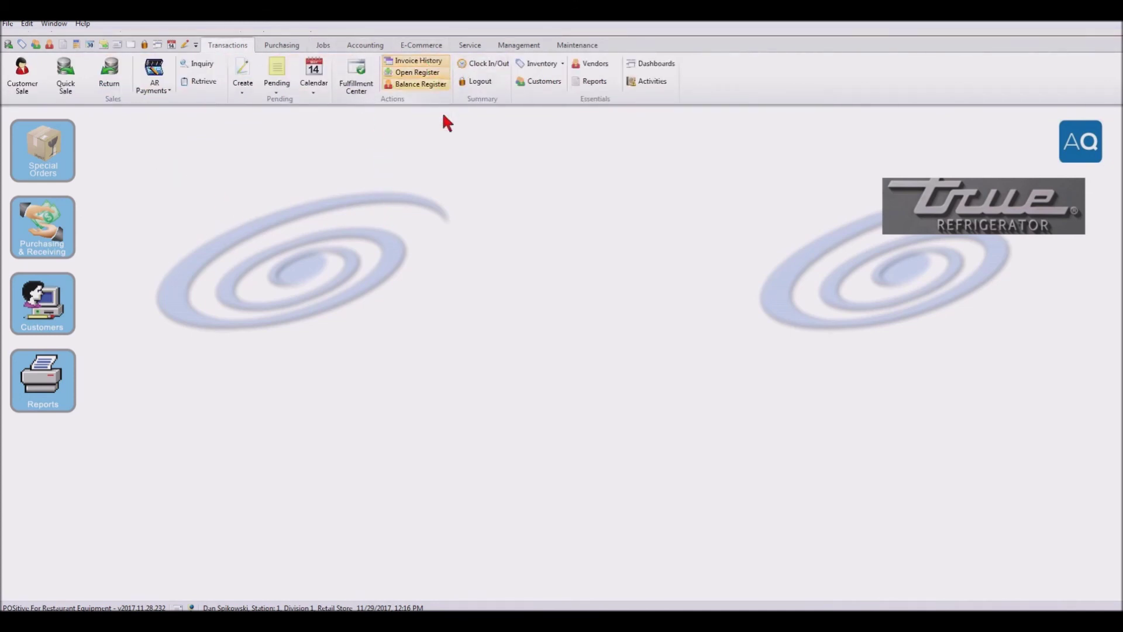